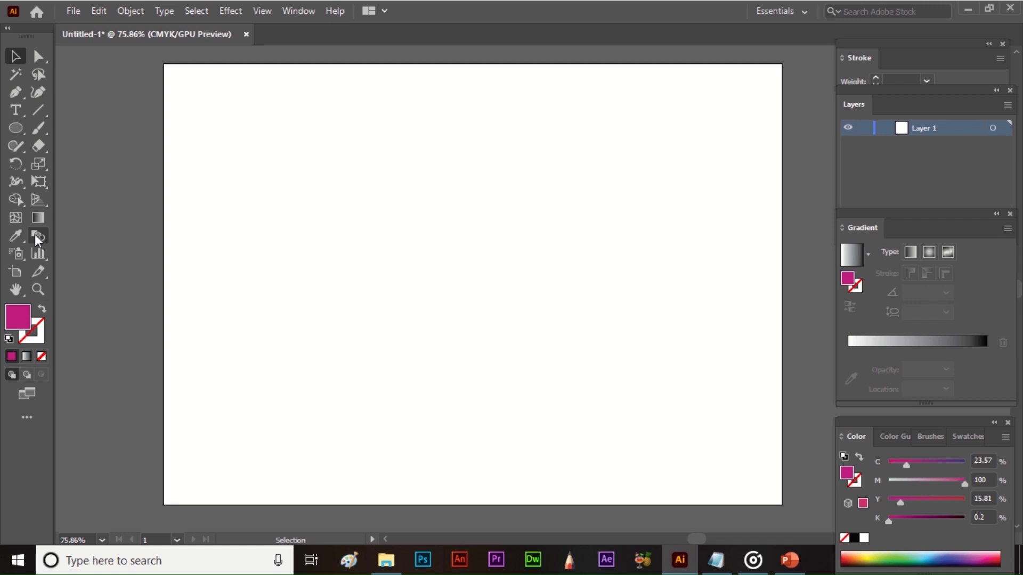
Step: Draw a magenta circle on the left and Alt+Shift-drag a level copy to the right
left_click(15, 130)
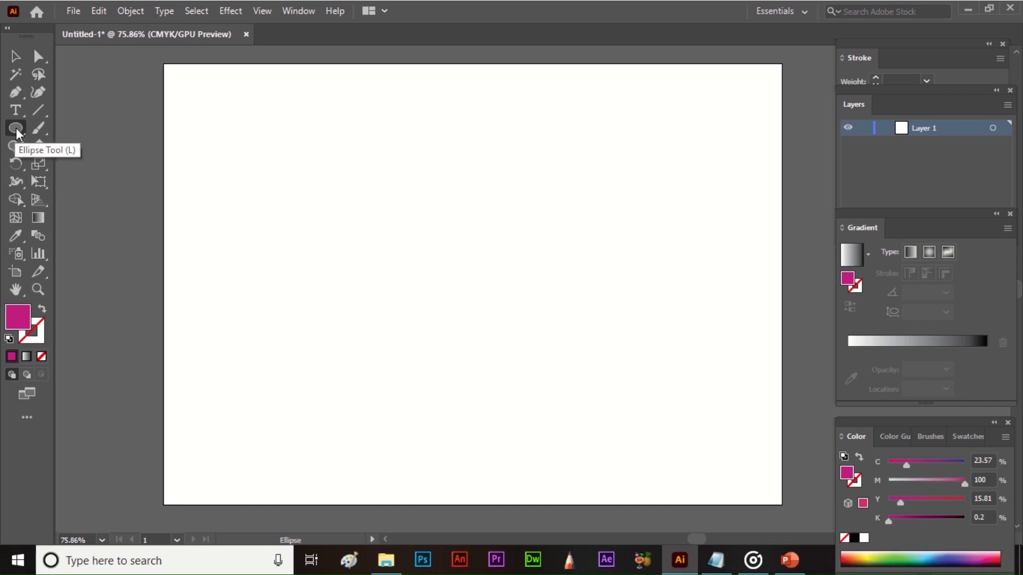
left_click_drag(184, 206, 247, 294)
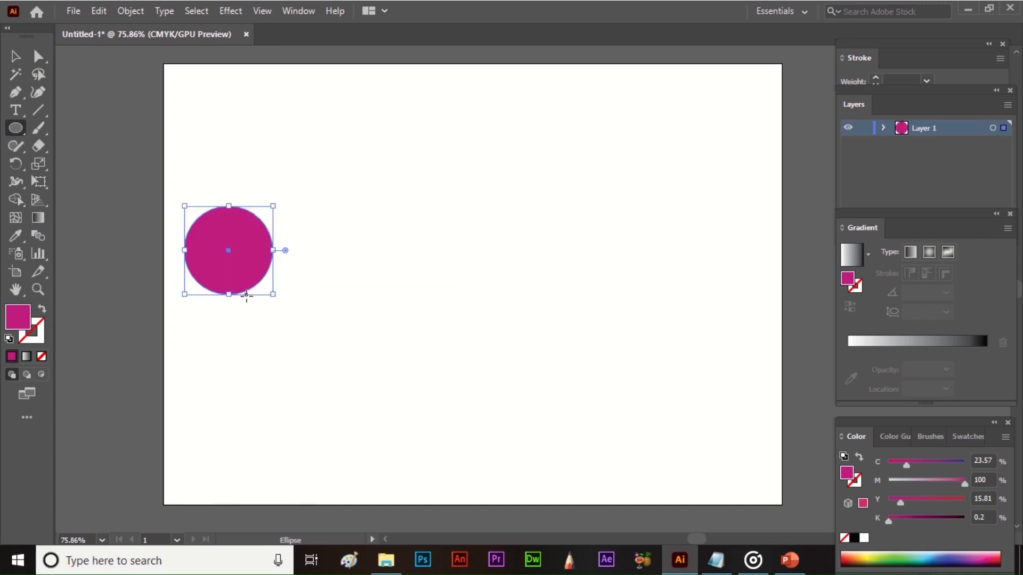
key("v")
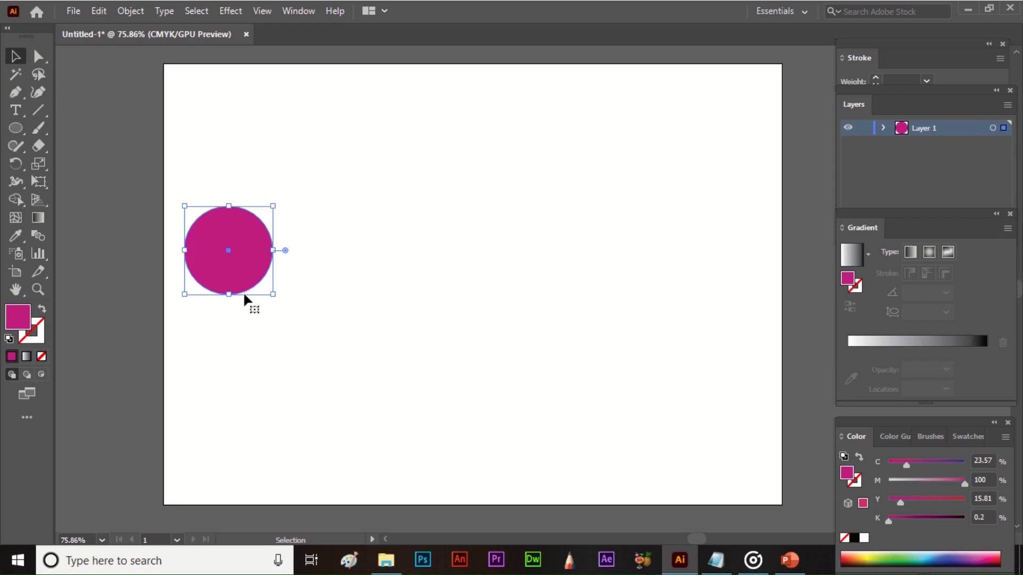
key("alt")
left_click_drag(234, 251, 731, 241)
key("shift")
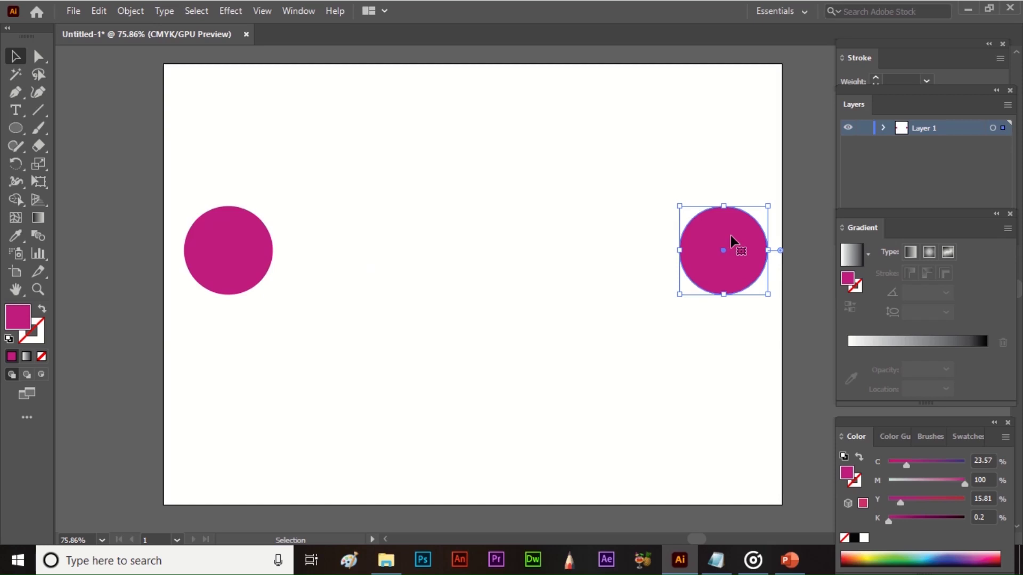
Step: Fill the right circle with dark blue 0F1D84 and marquee-select both circles
double_click(27, 317)
left_click(529, 247)
left_click(483, 271)
left_click(665, 186)
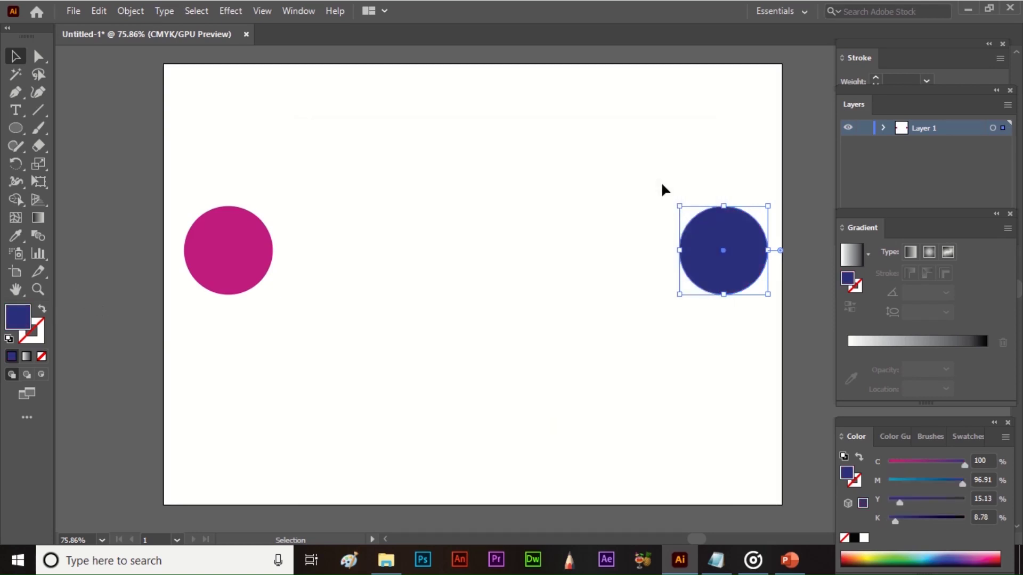
left_click_drag(205, 169, 722, 258)
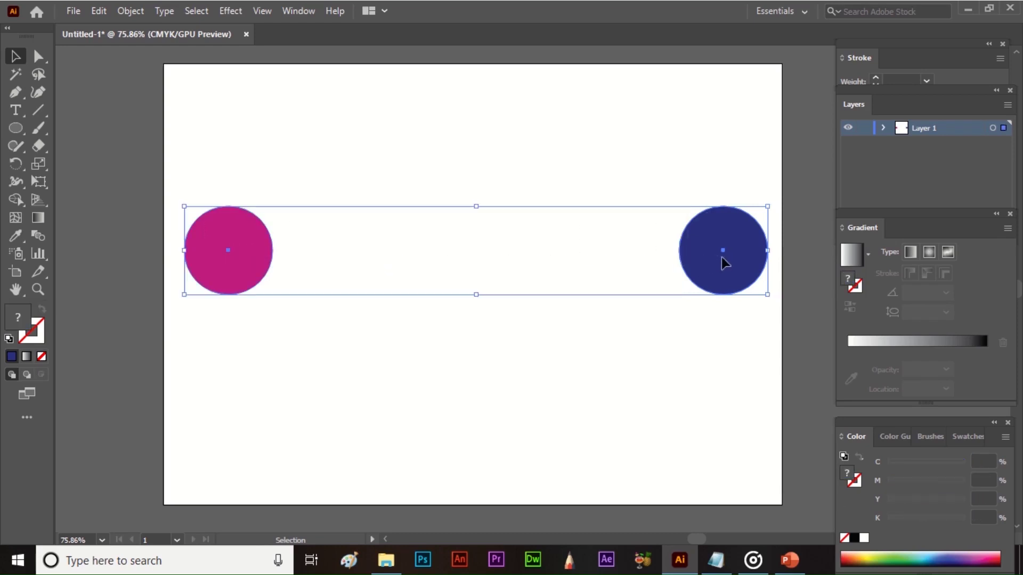
Step: Blend the magenta circle into the blue circle with the Blend tool, then undo it
left_click(39, 239)
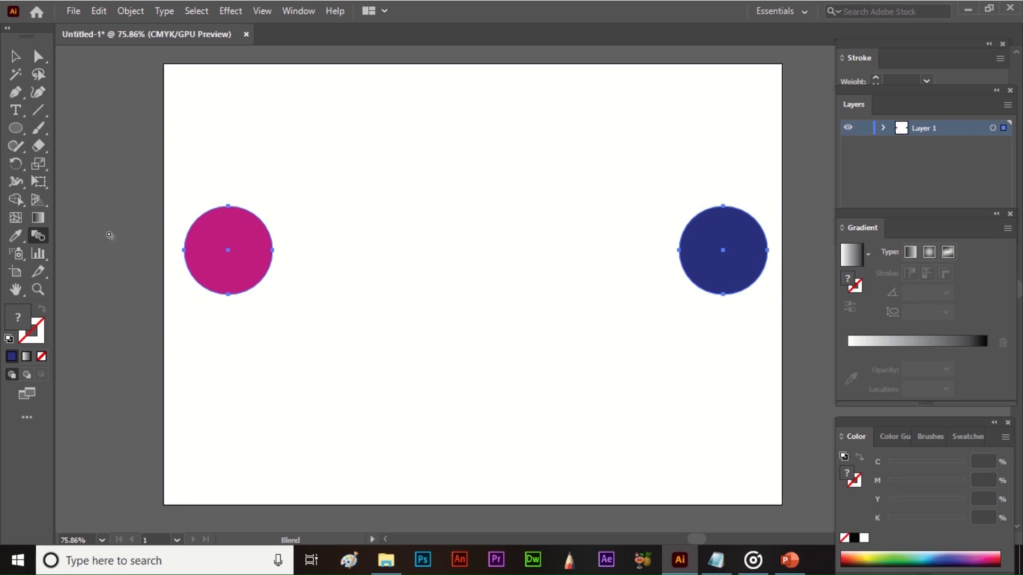
left_click(231, 259)
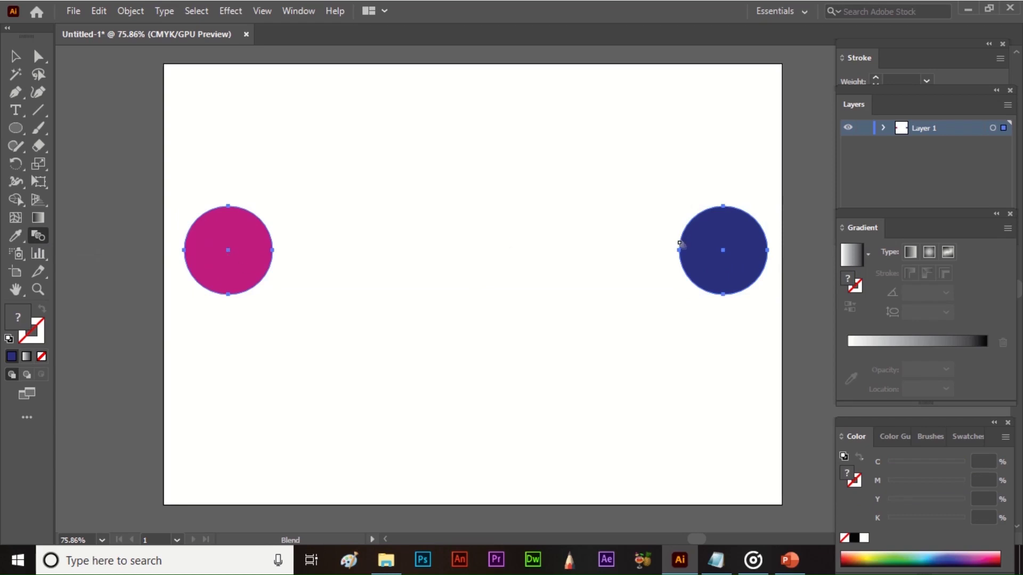
left_click(724, 251)
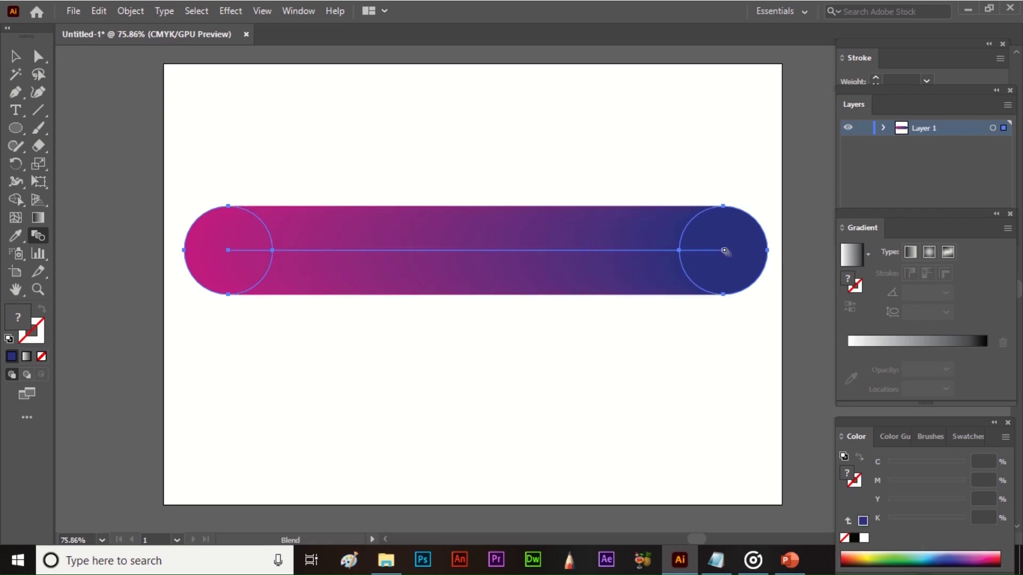
key("v")
left_click(451, 336)
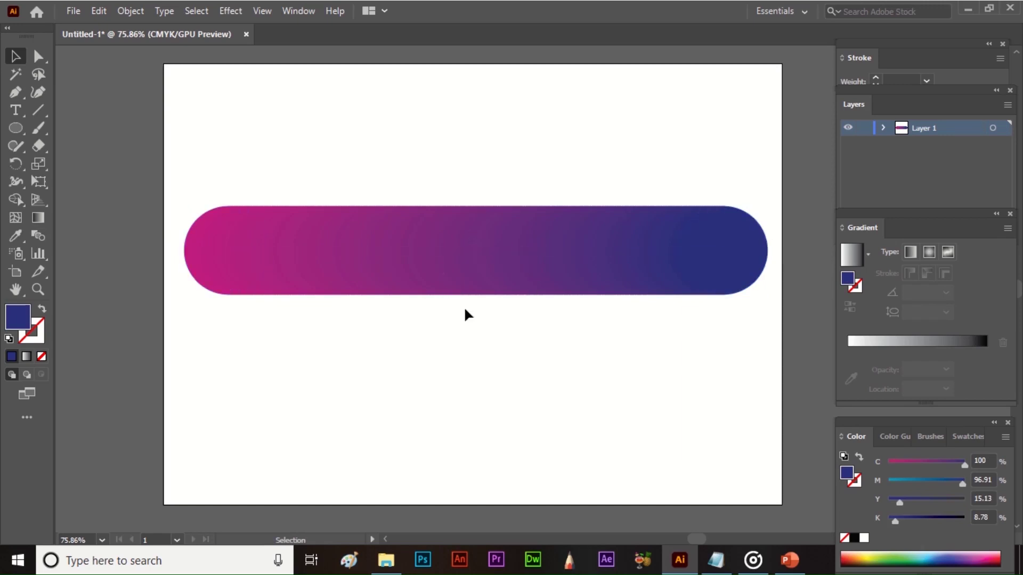
key("ctrl+alt+shift+b")
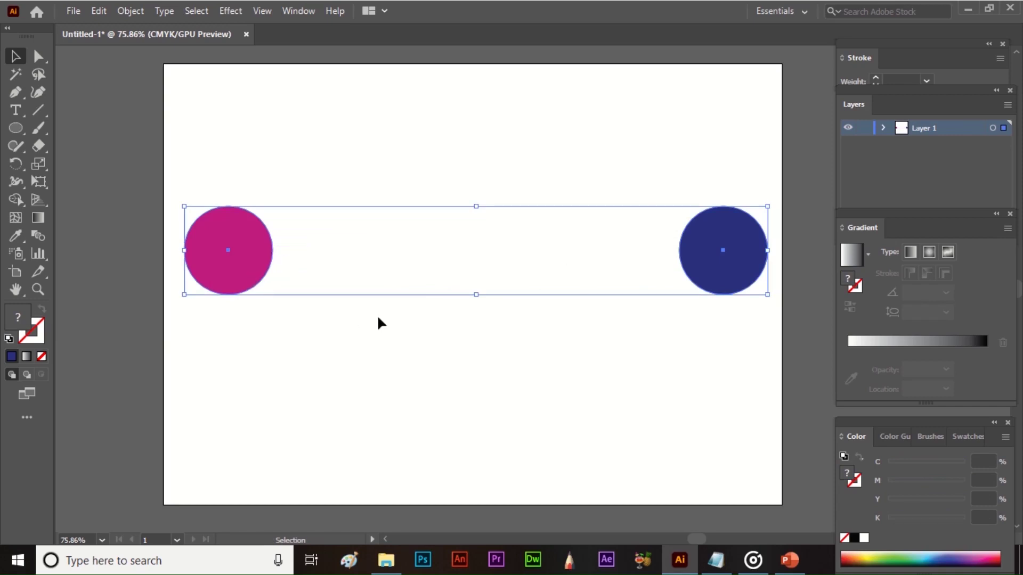
Step: Join the two circles with Object > Blend > Make
left_click(132, 12)
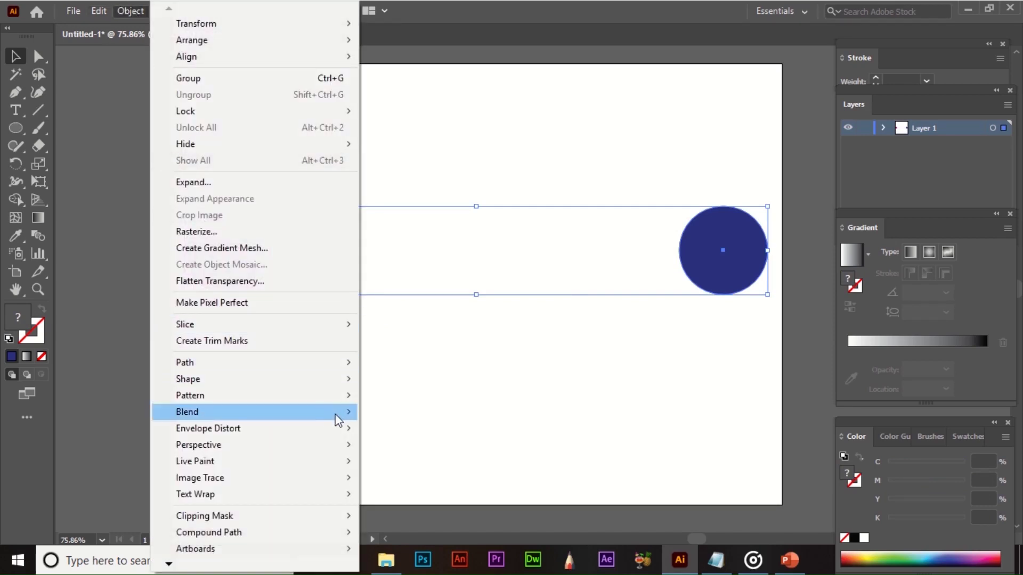
mouse_move(338, 418)
left_click(382, 411)
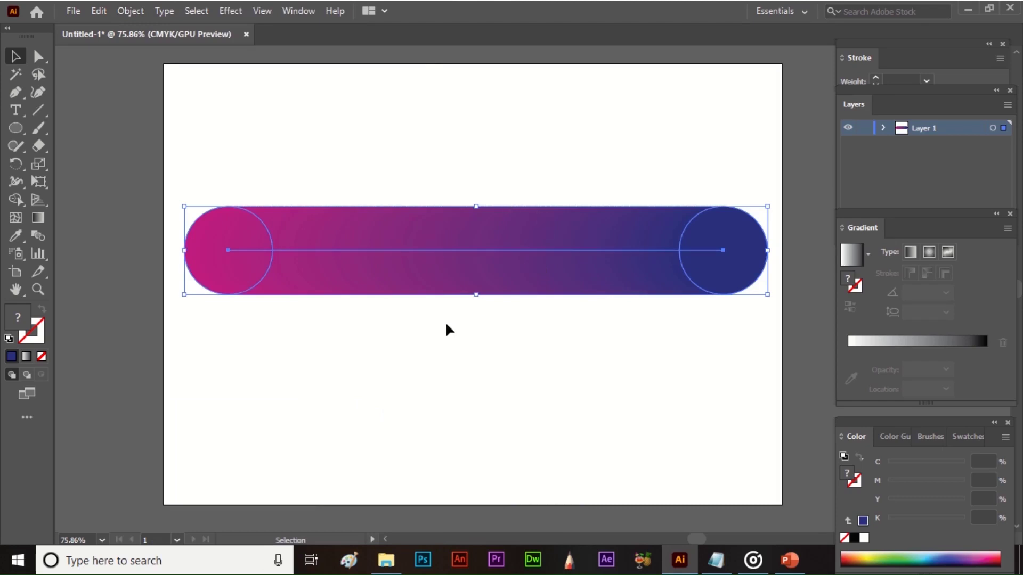
left_click(19, 130)
left_click(80, 128)
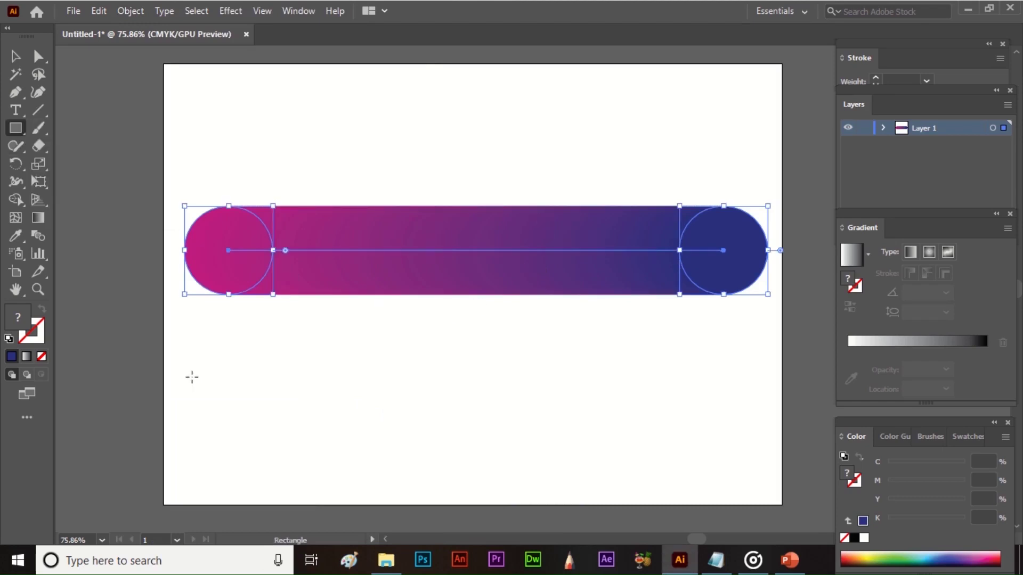
Step: Draw a small blue rectangle below the pill and place a level copy on the right
left_click_drag(170, 373, 232, 408)
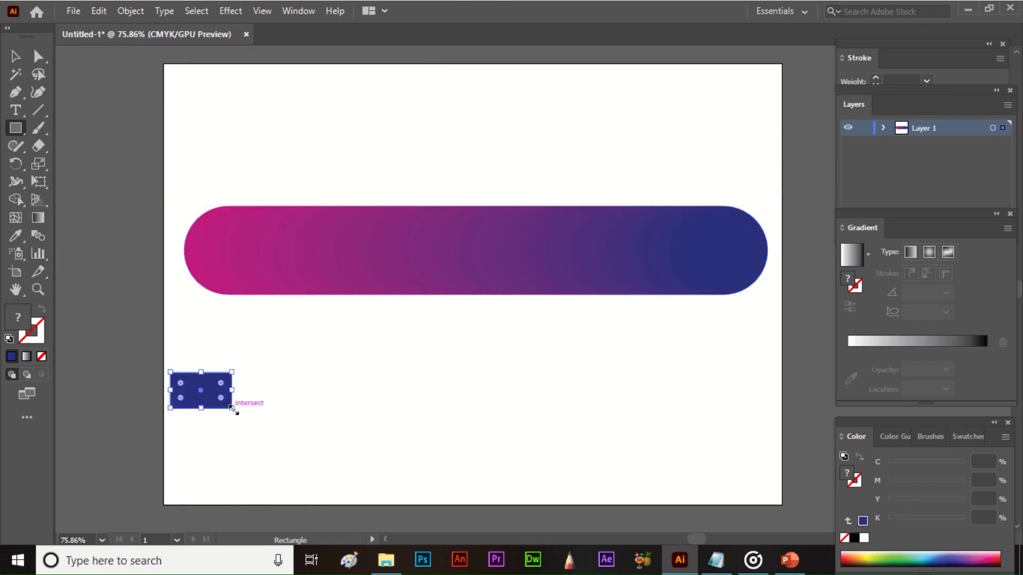
key("v")
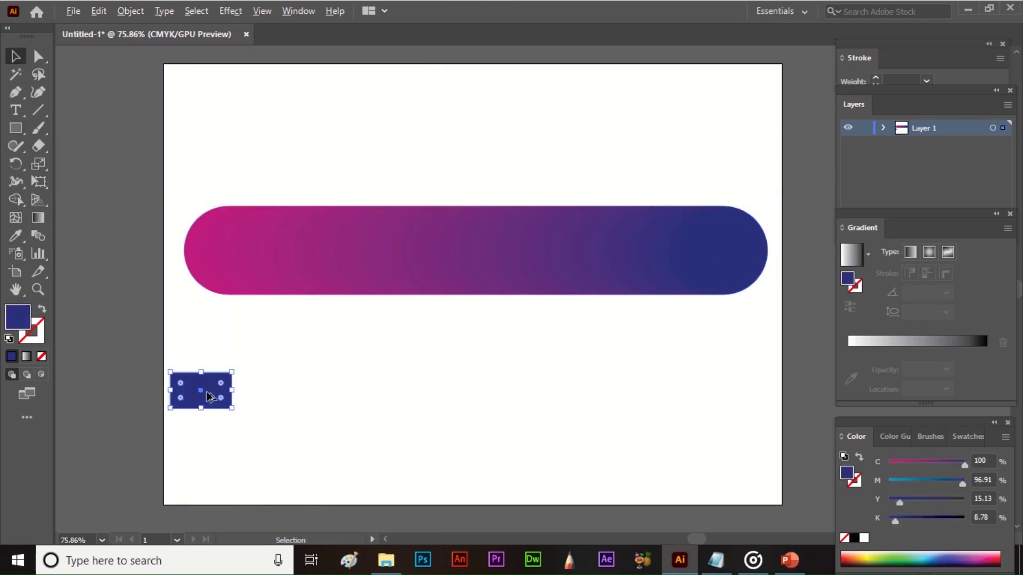
left_click_drag(206, 391, 733, 383)
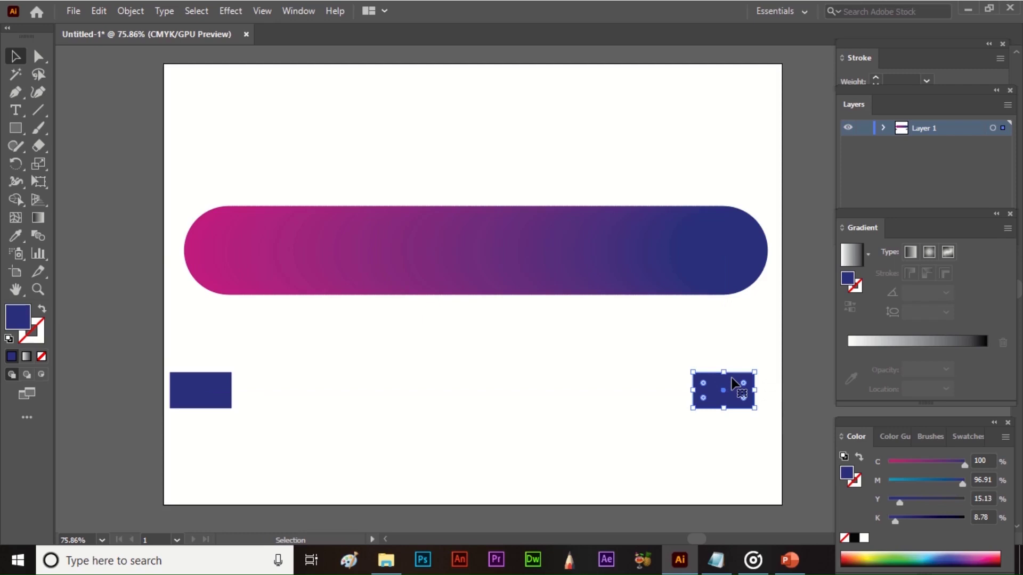
Step: Select both rectangles and open Blend Options, cancelling without changes
left_click_drag(181, 353, 722, 393)
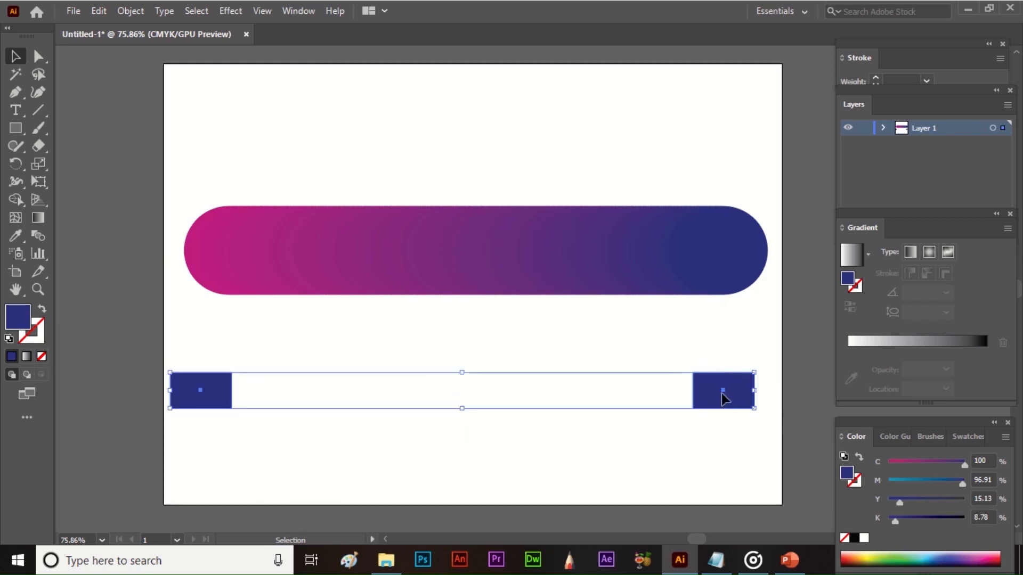
double_click(37, 236)
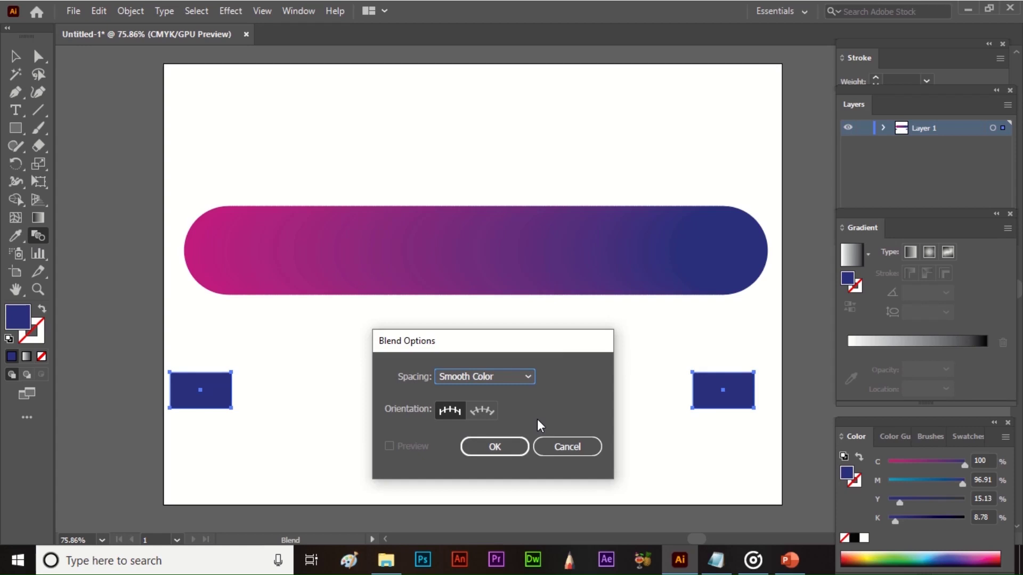
left_click(552, 443)
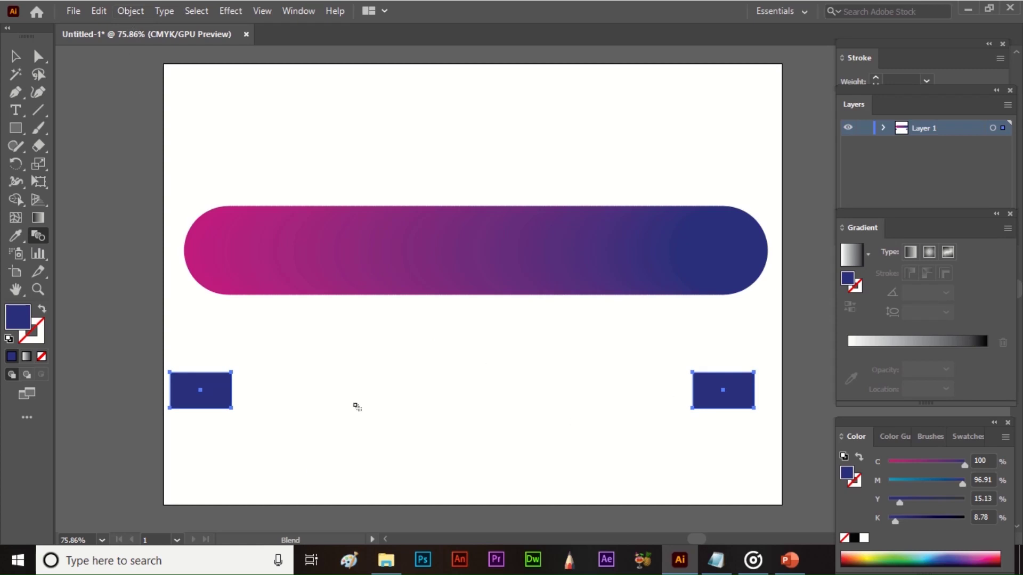
Step: Set Blend Options to 3 Specified Steps, then blend the left and right rectangles
left_click(131, 11)
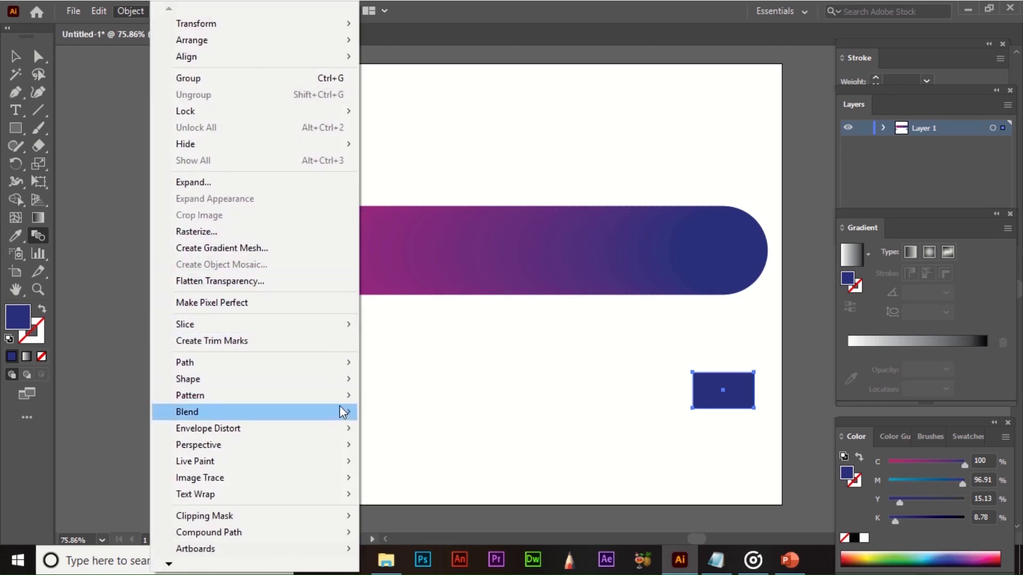
mouse_move(342, 412)
left_click(415, 445)
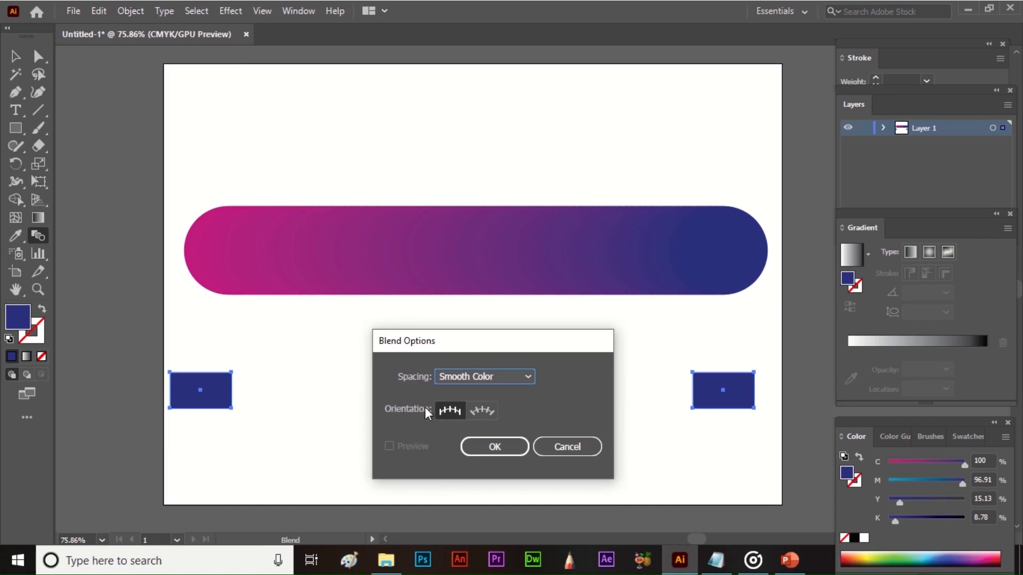
left_click(478, 373)
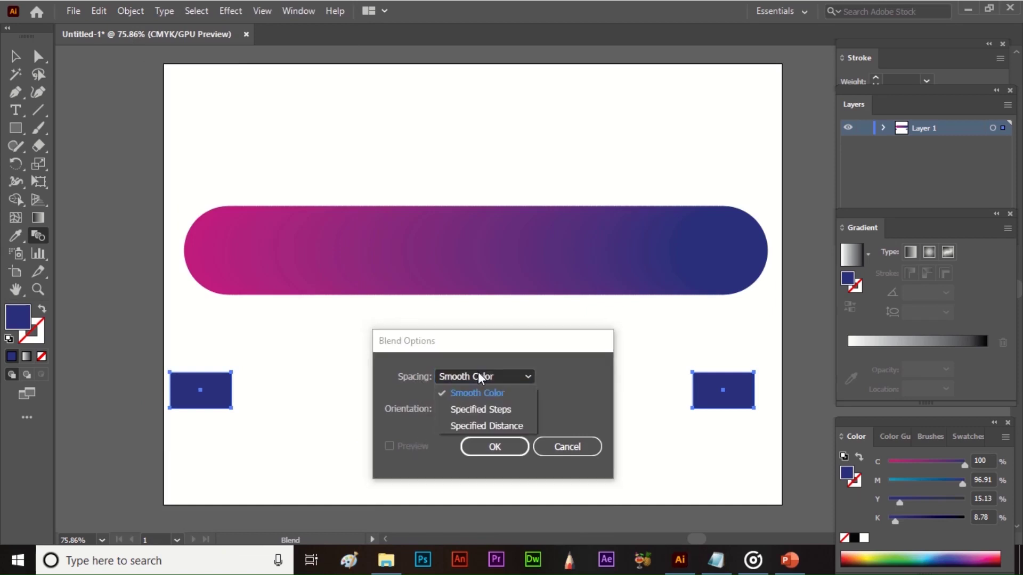
left_click(485, 409)
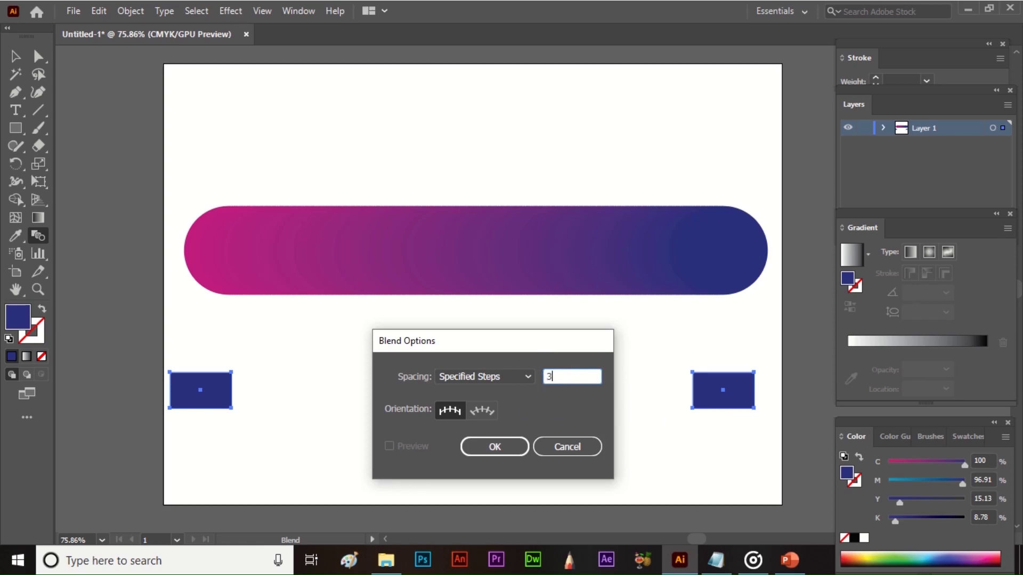
left_click(523, 446)
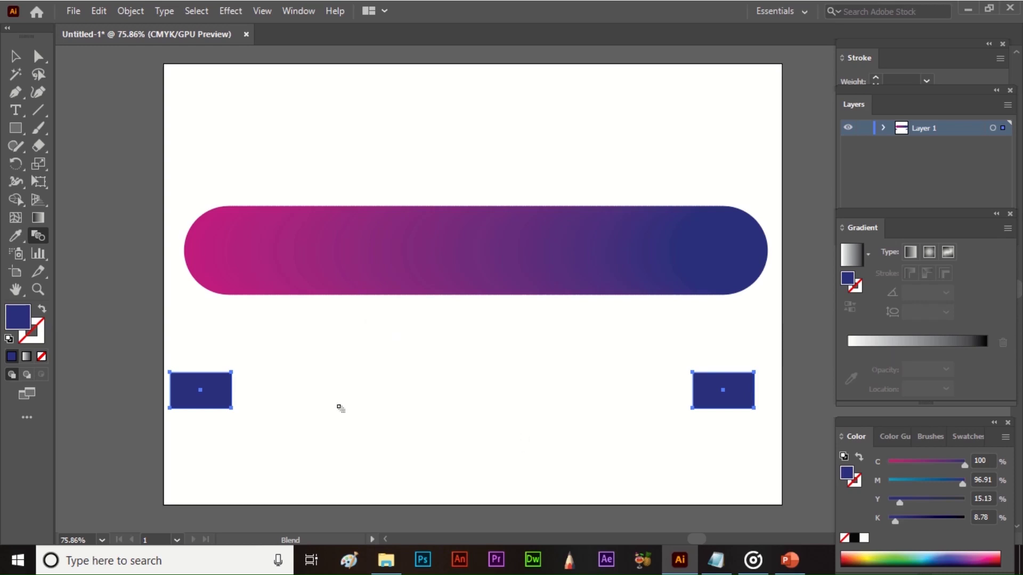
left_click(216, 391)
left_click(741, 396)
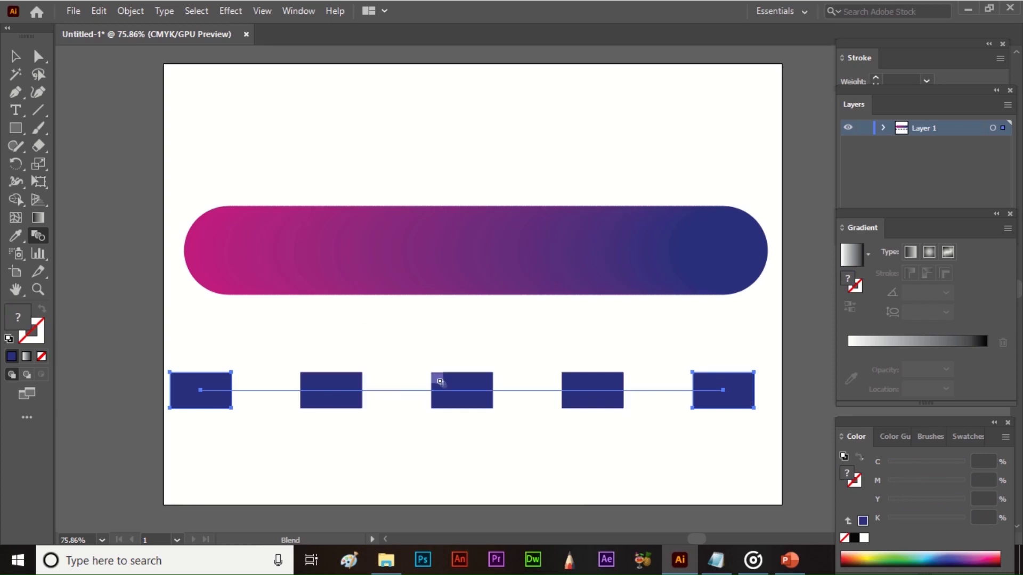
Step: Preview Specified Distance and orientation in Blend Options without applying, then select both blends
double_click(35, 235)
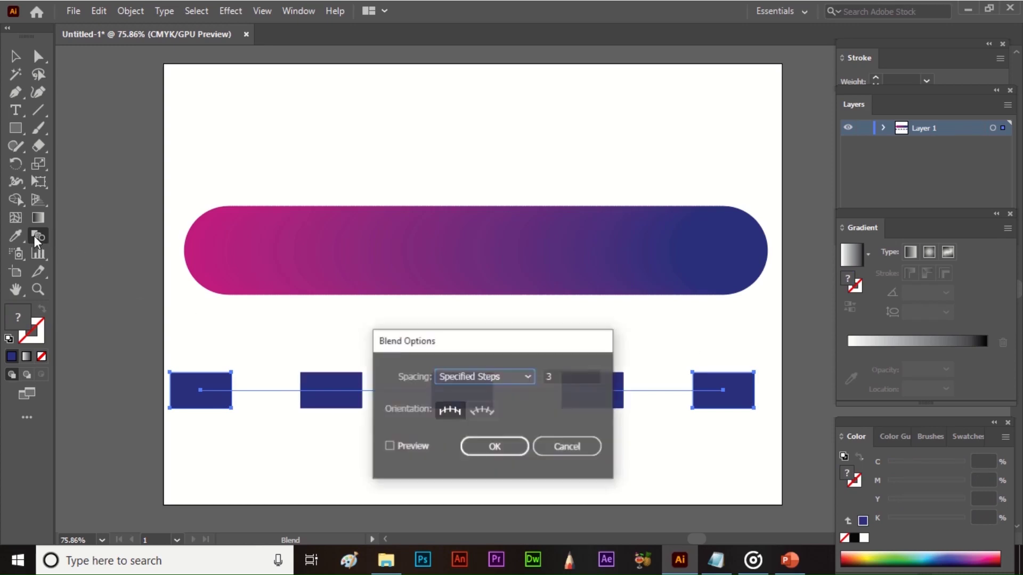
left_click(451, 376)
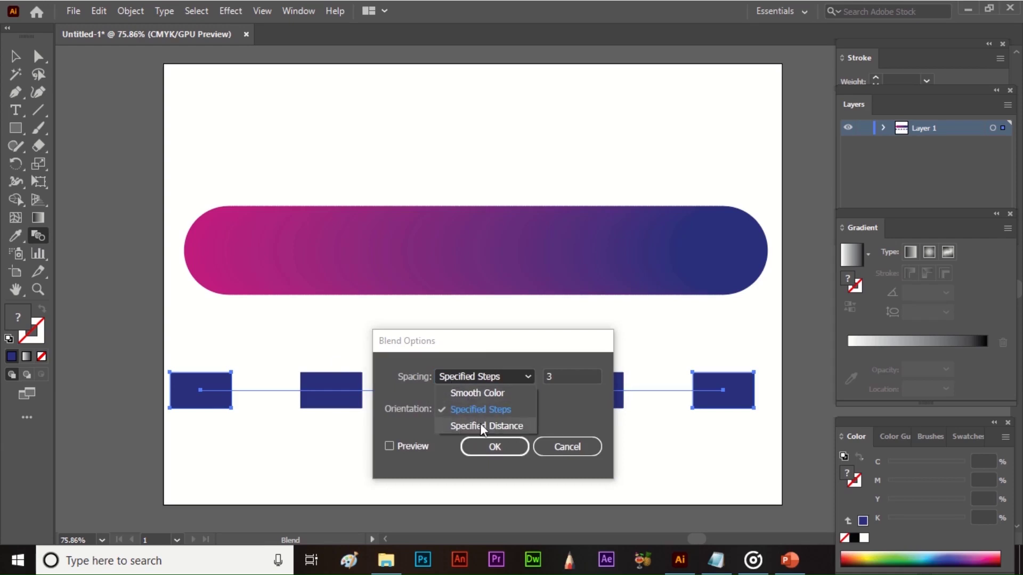
left_click(492, 426)
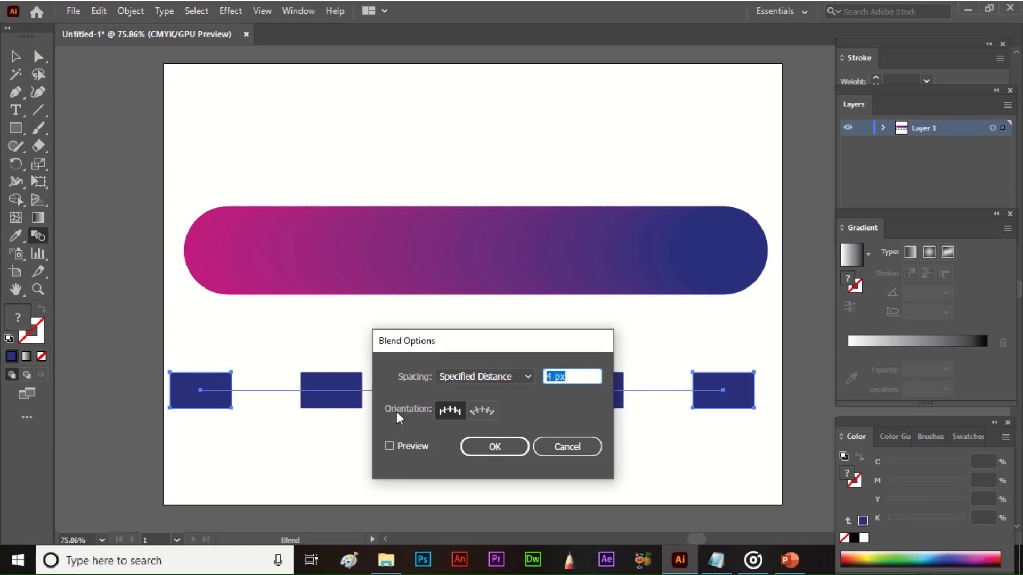
left_click(473, 415)
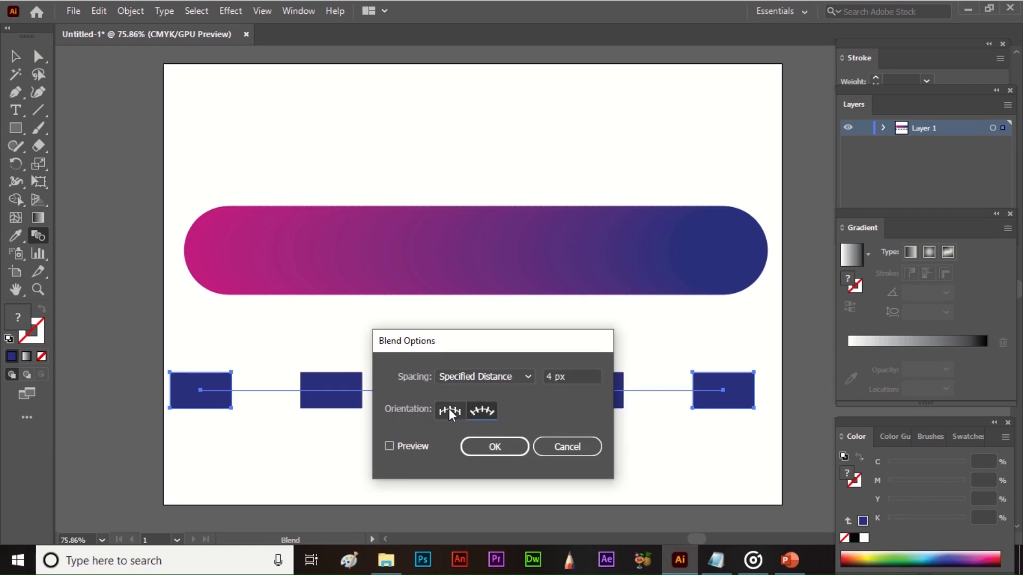
left_click(449, 411)
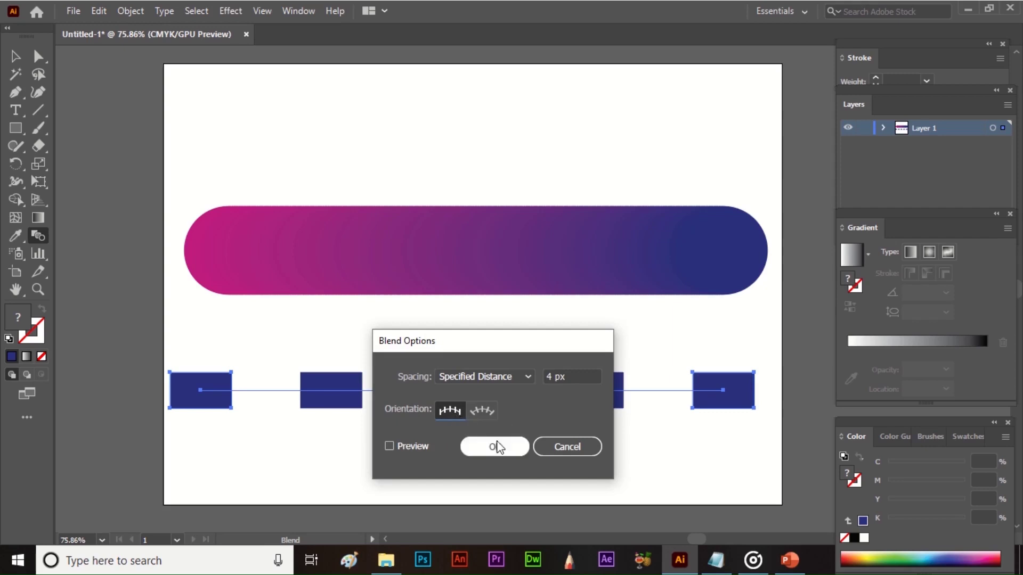
left_click(540, 453)
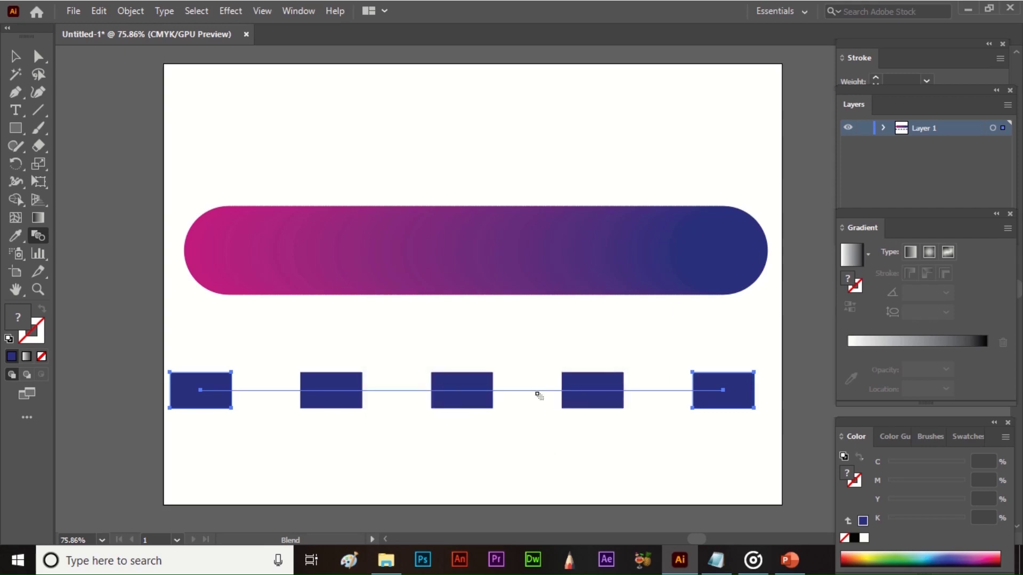
key("v")
left_click_drag(176, 168, 733, 435)
Step: Delete the gradient pill and rectangle blend, then browse the symbolism tools flyout
key("Delete")
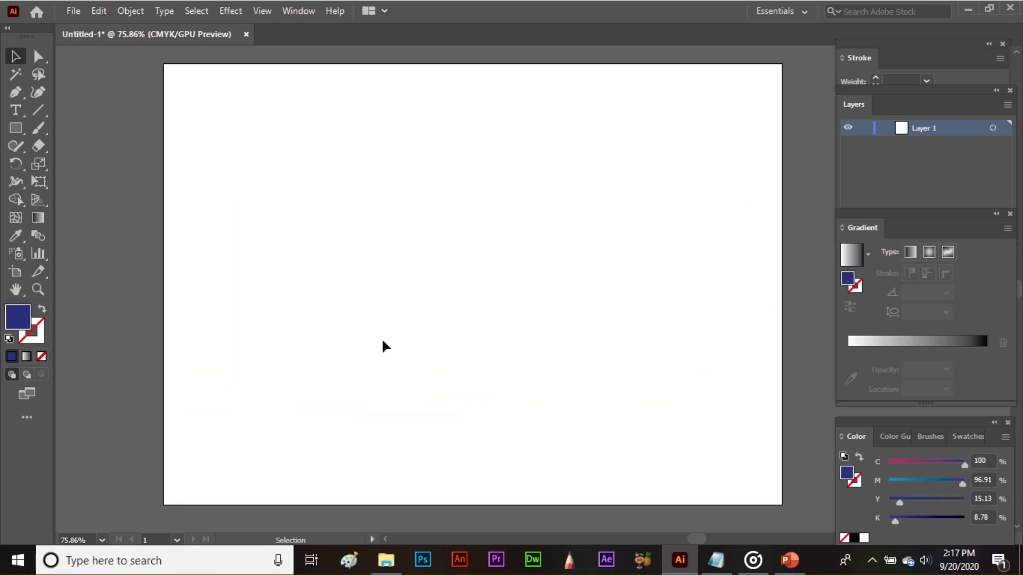
left_click(17, 254)
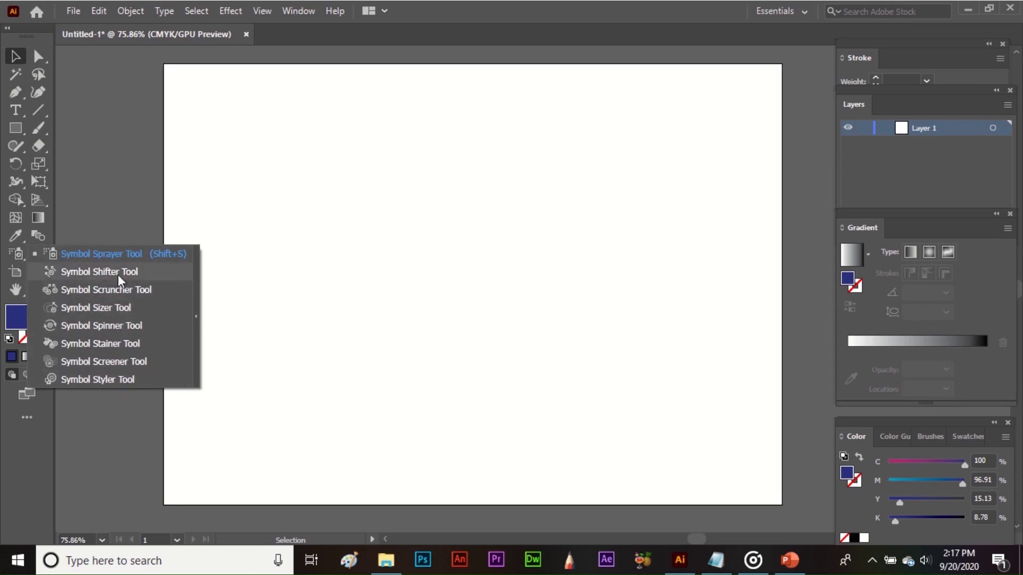
left_click(114, 228)
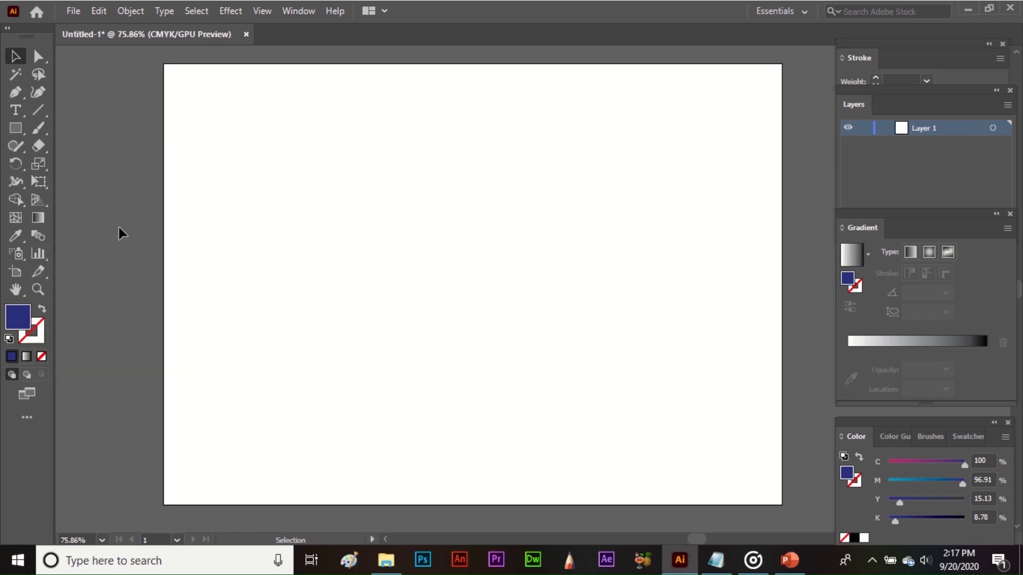
left_click(304, 2)
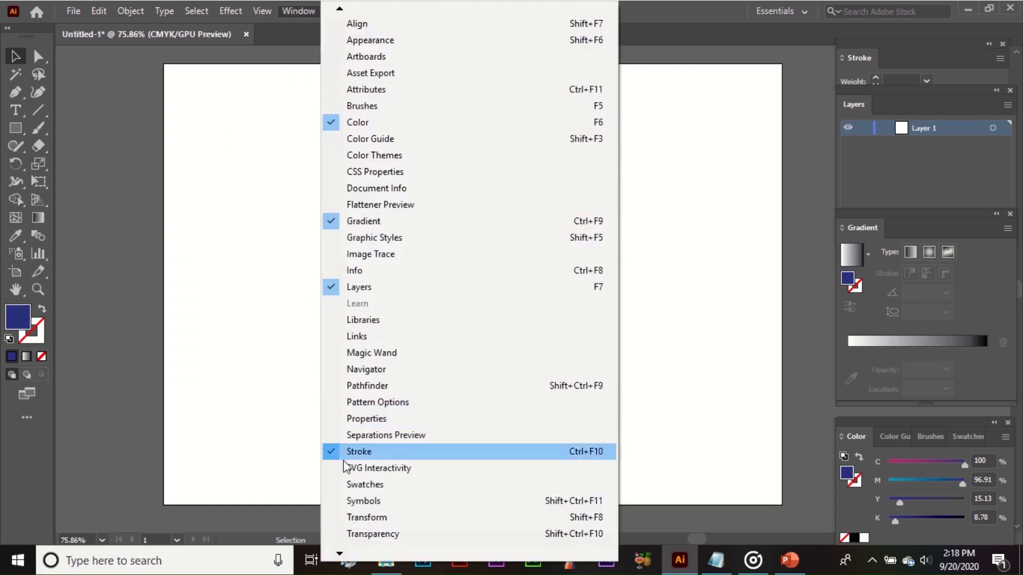
Step: Open the Symbols panel and the Flowers and Nature symbol libraries
left_click(366, 501)
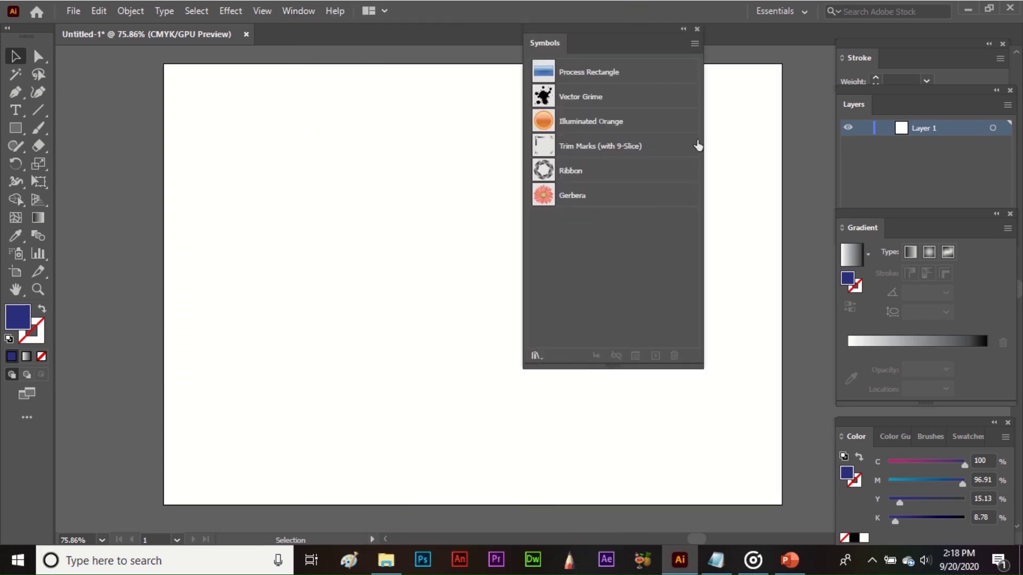
left_click_drag(625, 35, 749, 149)
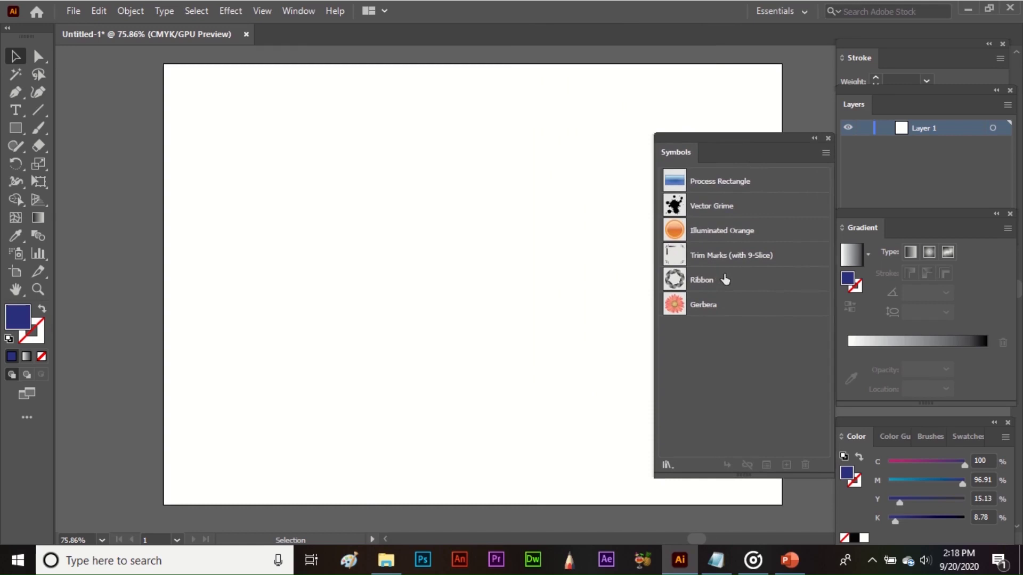
left_click(825, 154)
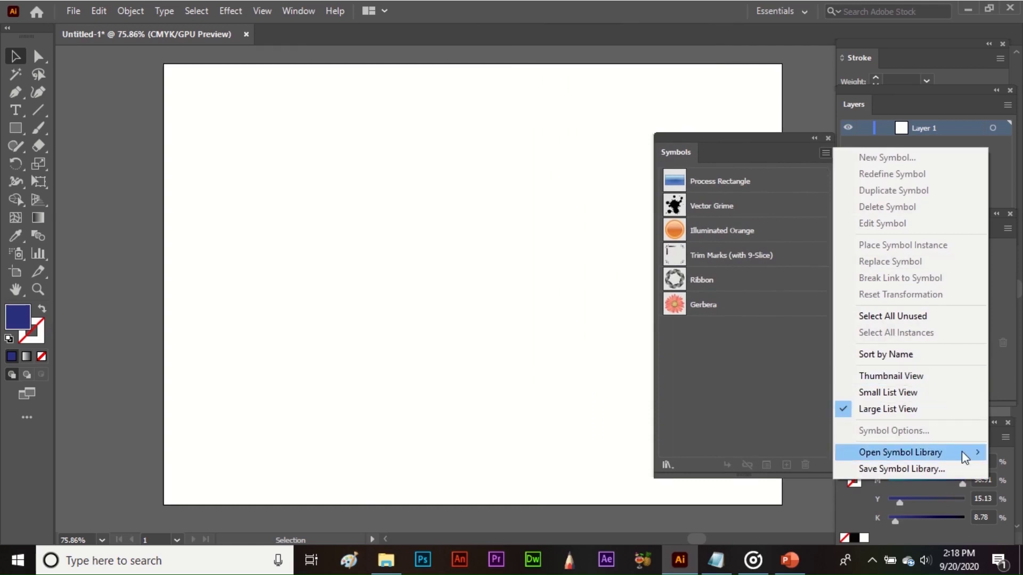
mouse_move(961, 453)
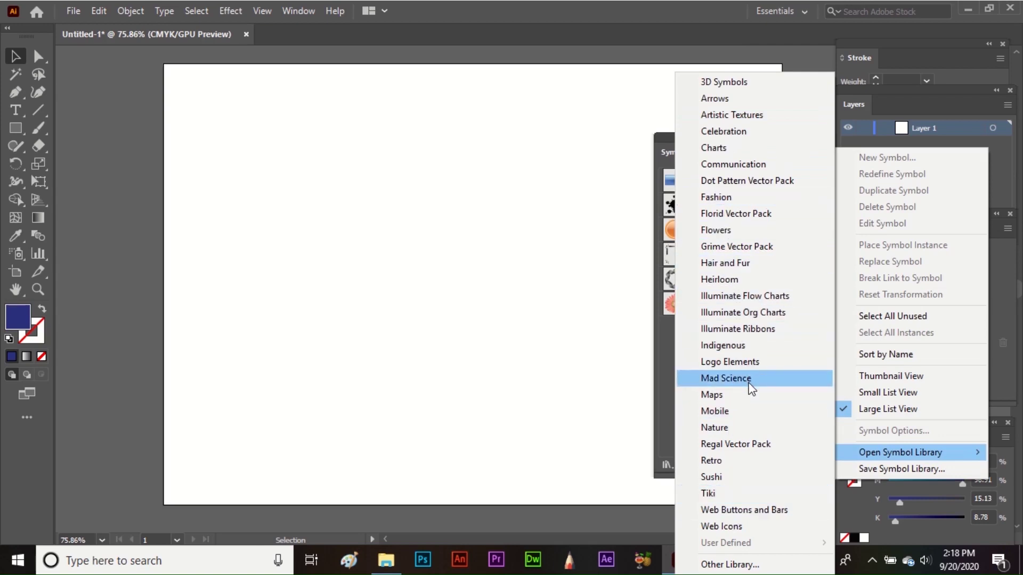
left_click(715, 230)
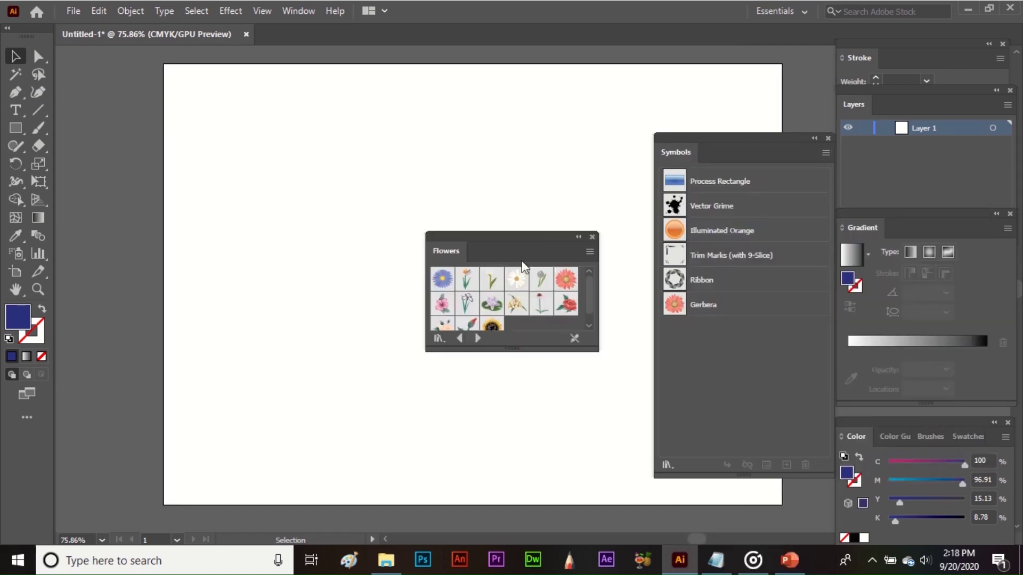
left_click(824, 153)
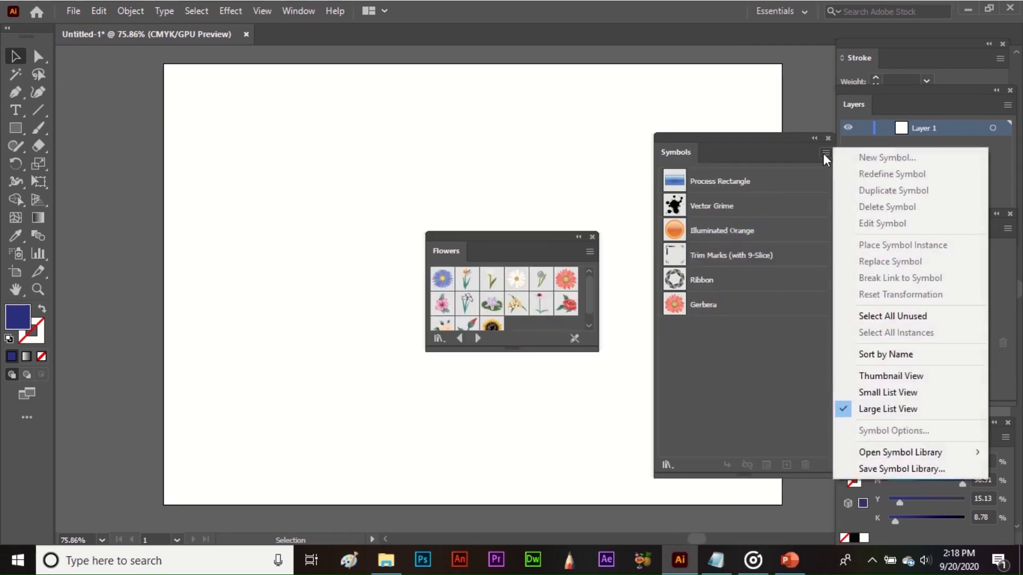
mouse_move(908, 452)
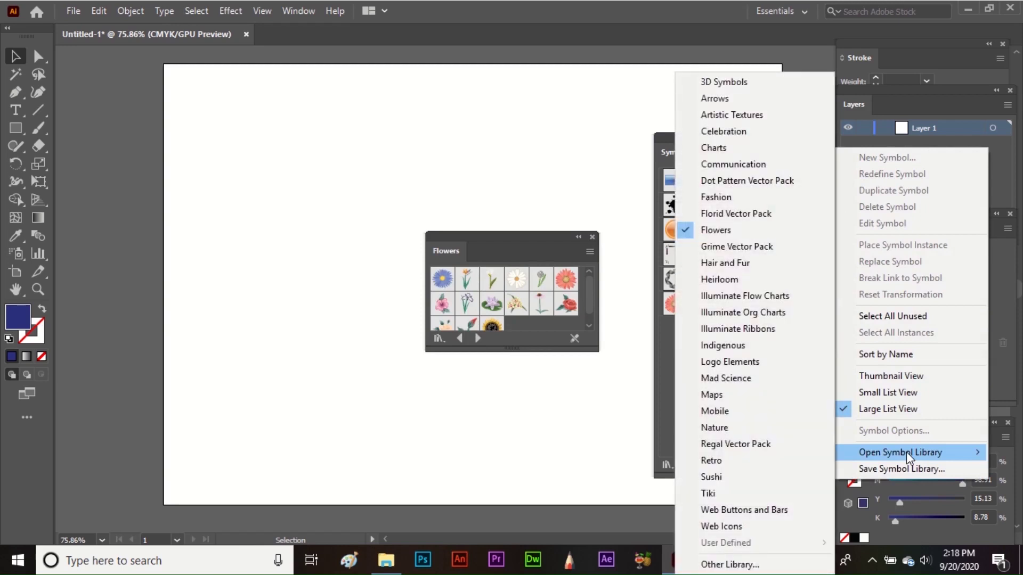
left_click(709, 428)
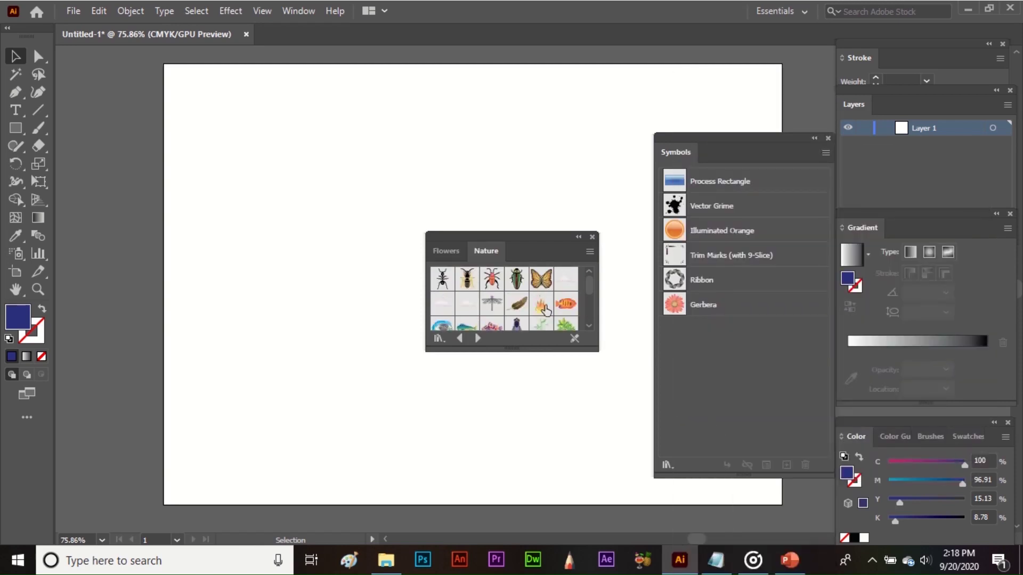
Step: Dock the symbol libraries with the Symbols panel and pick Gerbera from Flowers
left_click_drag(533, 233, 782, 350)
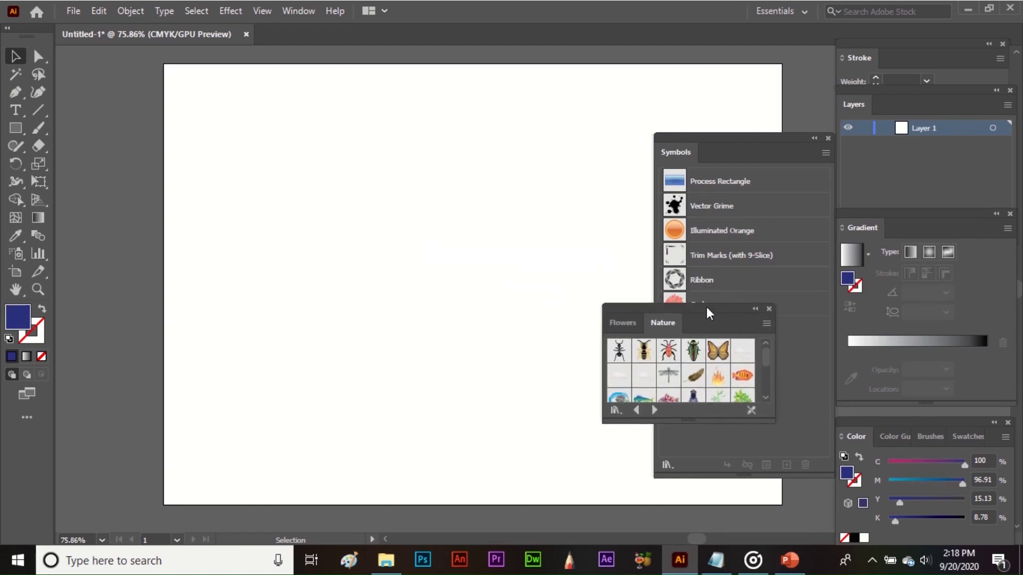
left_click_drag(706, 309, 758, 342)
left_click(675, 357)
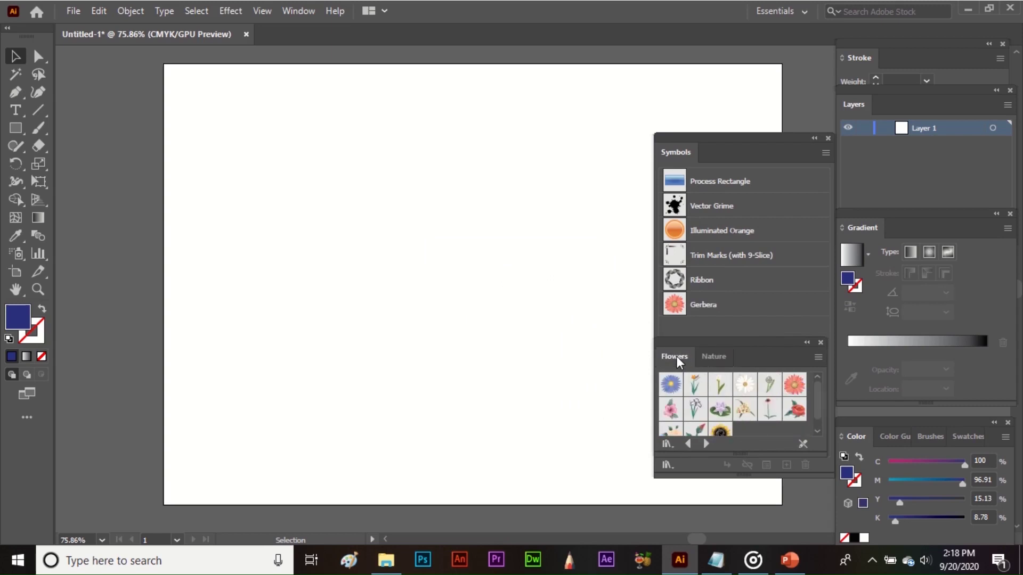
left_click(784, 389)
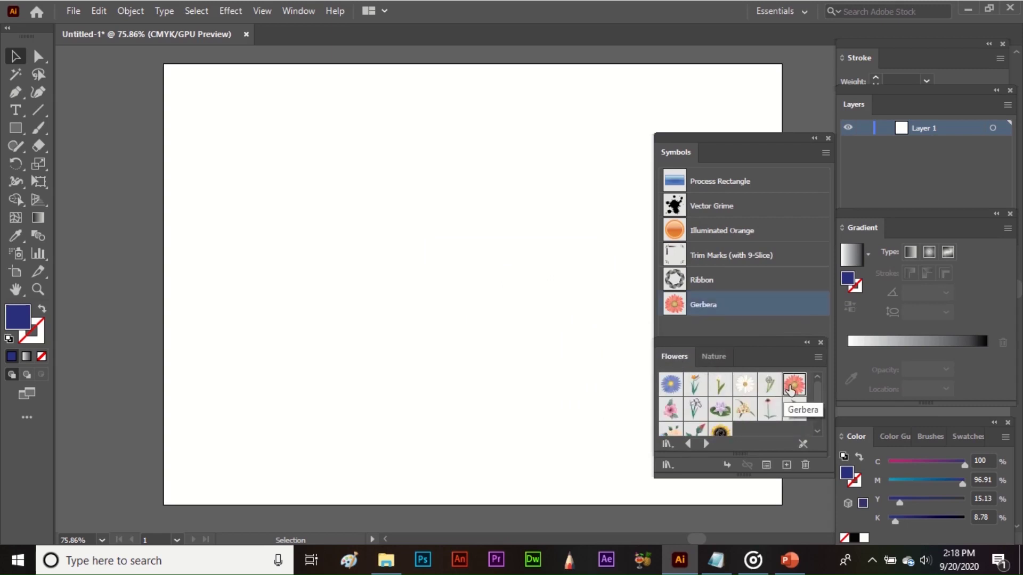
Step: Place a Gerbera instance on the artboard, enlarge it, and select it
left_click_drag(790, 390, 697, 365)
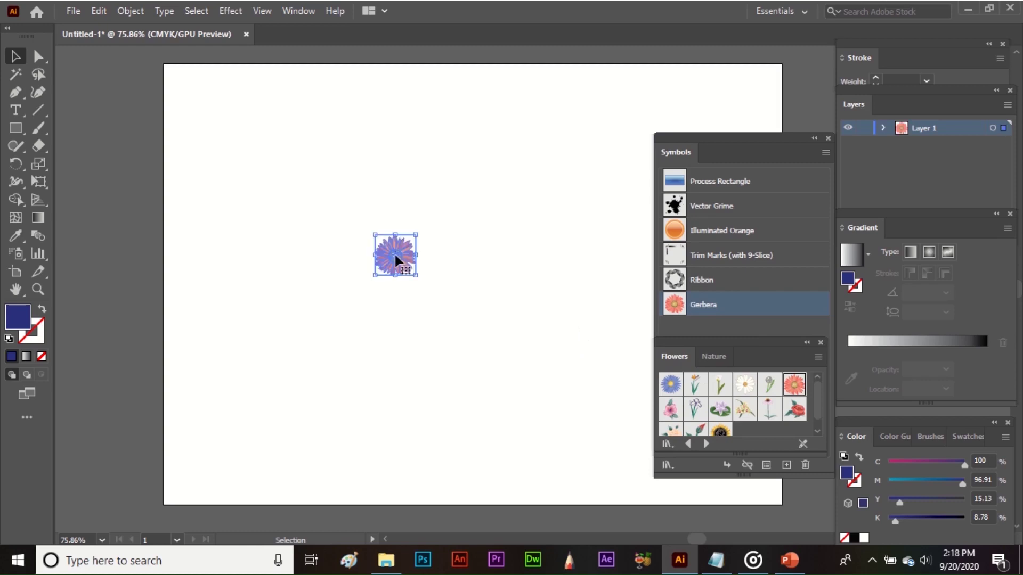
left_click_drag(415, 276, 424, 289)
left_click(427, 306)
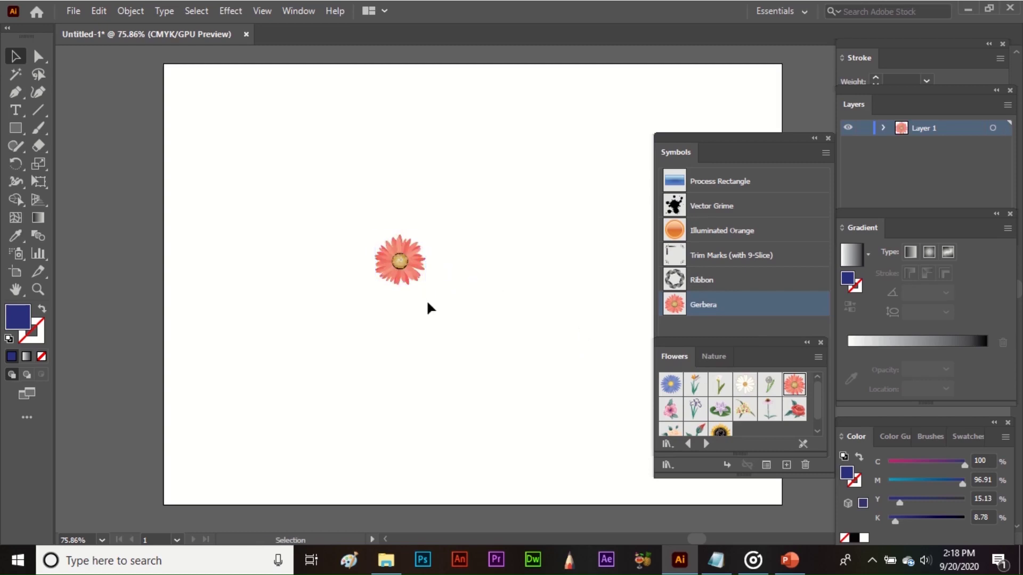
left_click(410, 269)
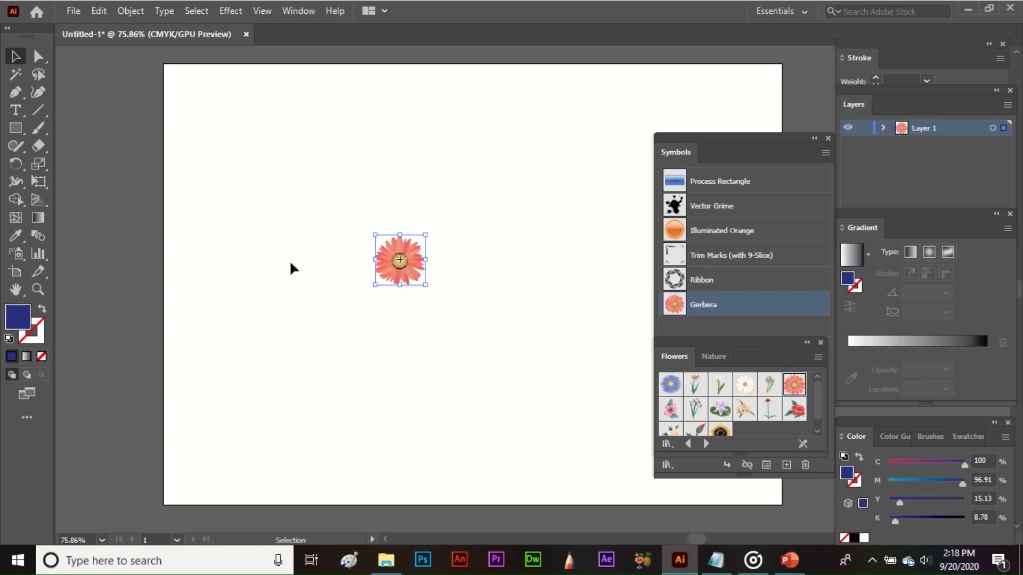
Step: Spray Gerbera flowers across the left artboard with the Symbol Sprayer, resizing the brush
left_click(16, 254)
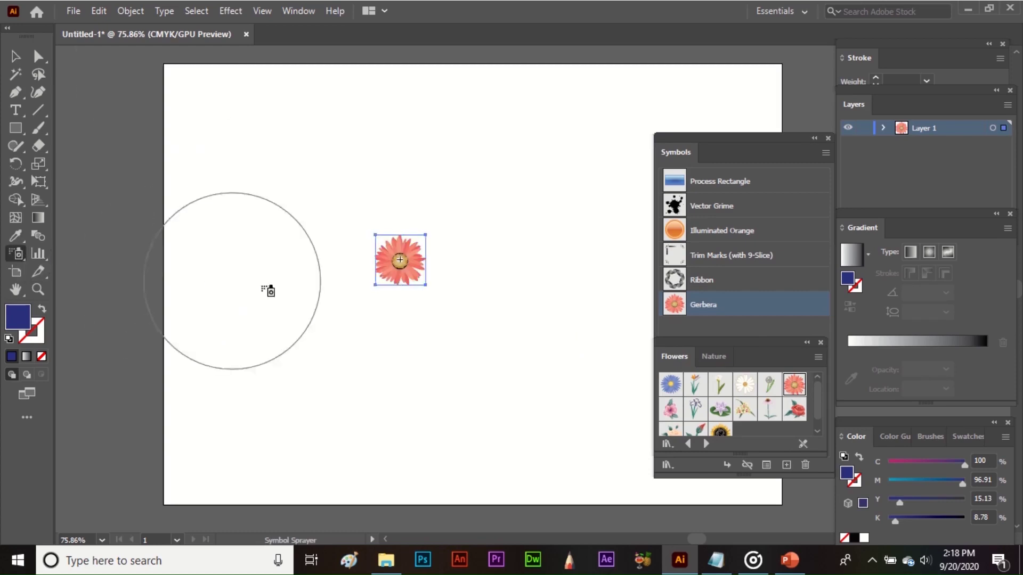
mouse_move(351, 294)
left_mouse_down()
mouse_move(327, 218)
mouse_move(418, 206)
mouse_move(475, 302)
mouse_move(459, 365)
mouse_move(346, 393)
mouse_move(253, 279)
mouse_move(304, 201)
mouse_move(377, 231)
mouse_move(418, 331)
left_mouse_up()
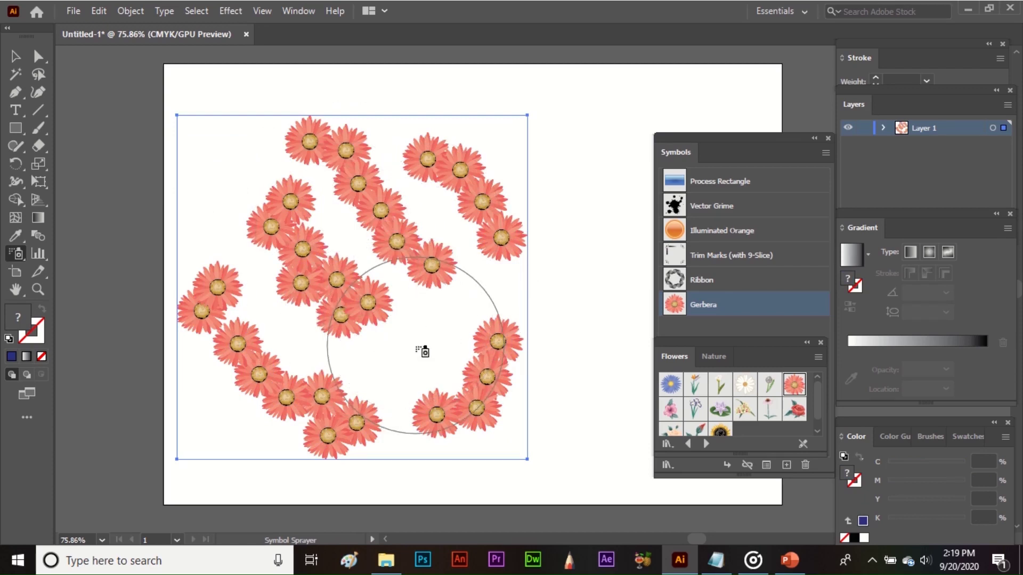
key("bracketleft")
key("bracketleft")
key("bracketright")
key("bracketright")
key("bracketright")
key("bracketleft")
key("bracketleft")
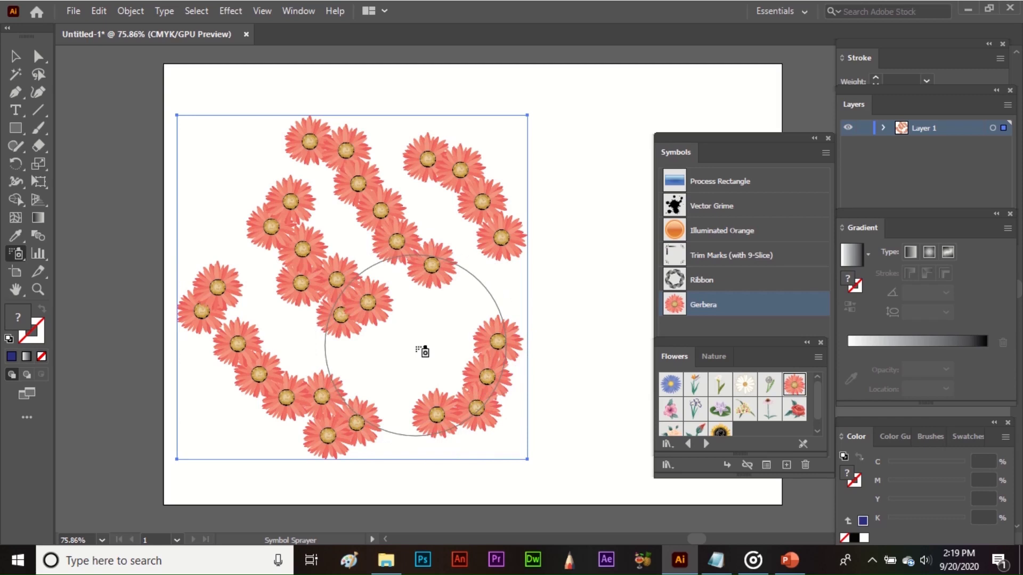
key("bracketleft")
key("bracketleft")
key("bracketleft")
key("bracketleft")
key("bracketleft")
key("bracketleft")
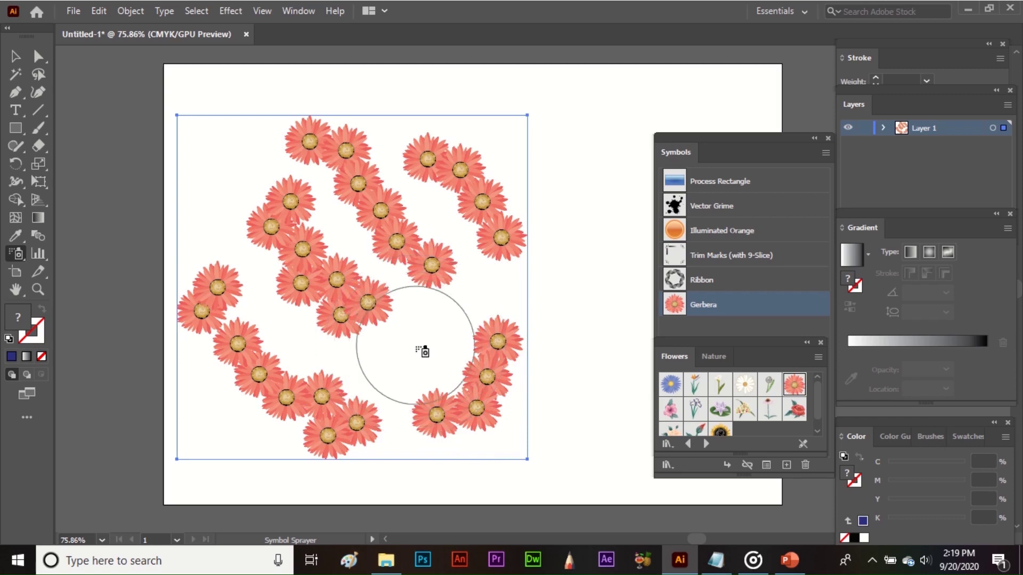
key("bracketleft")
key("bracketleft")
key("bracketleft")
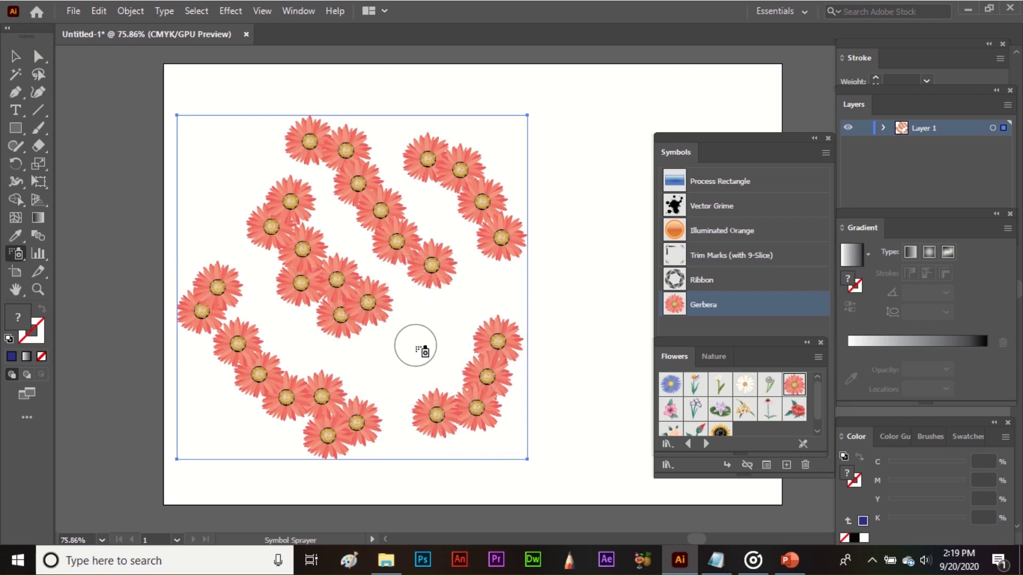
key("bracketright")
key("bracketright")
key("bracketright")
key("bracketright")
key("bracketright")
key("bracketright")
key("bracketright")
key("bracketright")
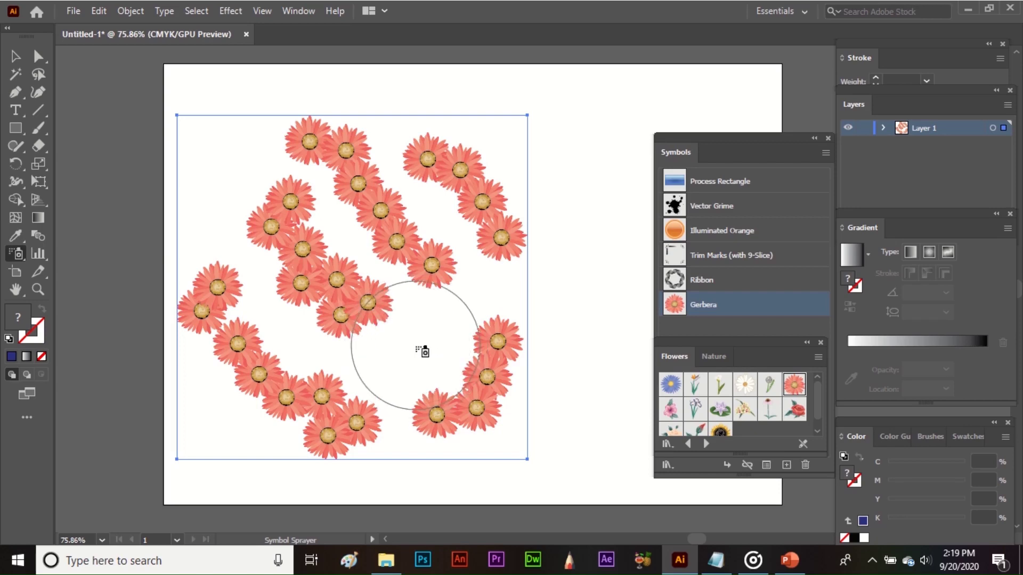
Step: Spray more Gerbera flowers into the middle gap and toward the right side
mouse_move(423, 343)
left_mouse_down()
mouse_move(526, 281)
mouse_move(567, 225)
mouse_move(567, 363)
mouse_move(511, 335)
mouse_move(449, 265)
mouse_move(368, 267)
mouse_move(378, 265)
mouse_move(353, 289)
left_mouse_up()
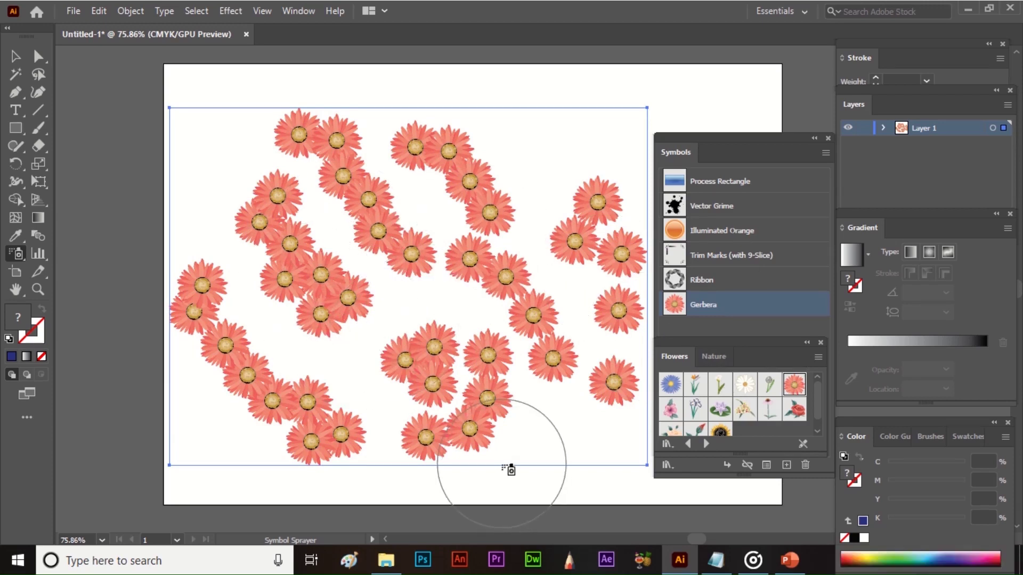
left_click(18, 252)
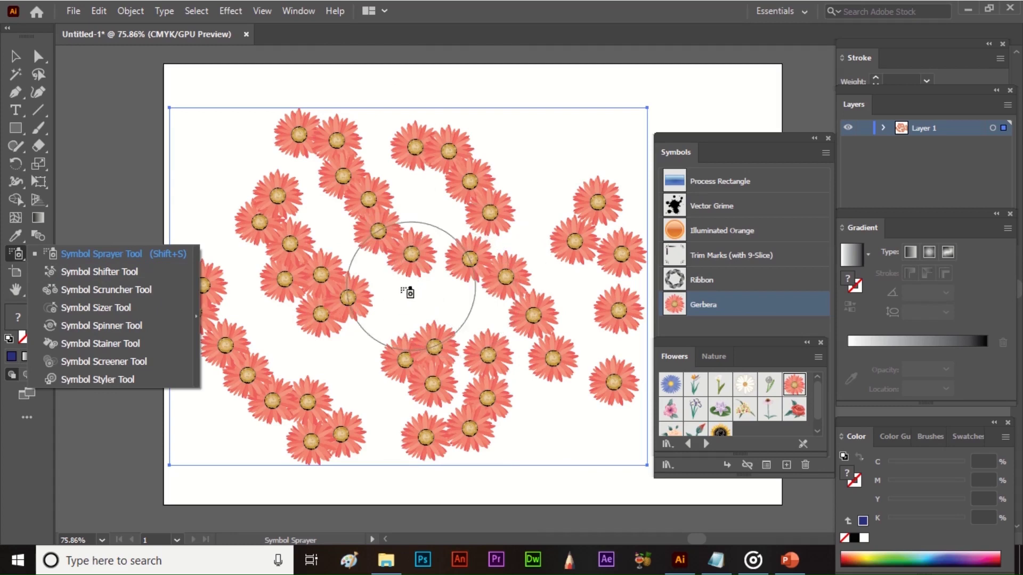
Step: Push the Gerbera flowers around with the Symbol Shifter to break up the tight clusters
left_click(158, 269)
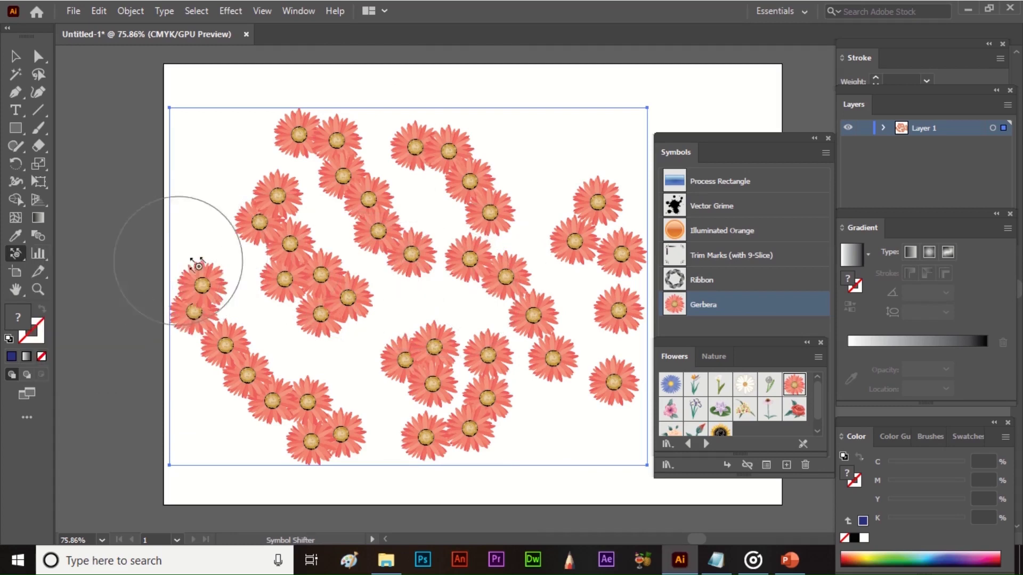
mouse_move(373, 227)
left_mouse_down()
mouse_move(440, 309)
mouse_move(517, 323)
mouse_move(520, 301)
mouse_move(333, 247)
mouse_move(285, 227)
mouse_move(232, 168)
left_mouse_up()
mouse_move(266, 369)
left_mouse_down()
mouse_move(285, 409)
mouse_move(338, 395)
mouse_move(440, 264)
mouse_move(620, 132)
mouse_move(559, 215)
mouse_move(542, 162)
mouse_move(392, 203)
mouse_move(347, 251)
mouse_move(303, 396)
mouse_move(266, 434)
left_mouse_up()
mouse_move(380, 343)
left_mouse_down()
mouse_move(584, 432)
mouse_move(571, 399)
left_mouse_up()
mouse_move(511, 368)
left_mouse_down()
mouse_move(379, 269)
mouse_move(311, 295)
mouse_move(282, 335)
mouse_move(387, 276)
mouse_move(445, 336)
mouse_move(395, 324)
mouse_move(301, 269)
left_mouse_up()
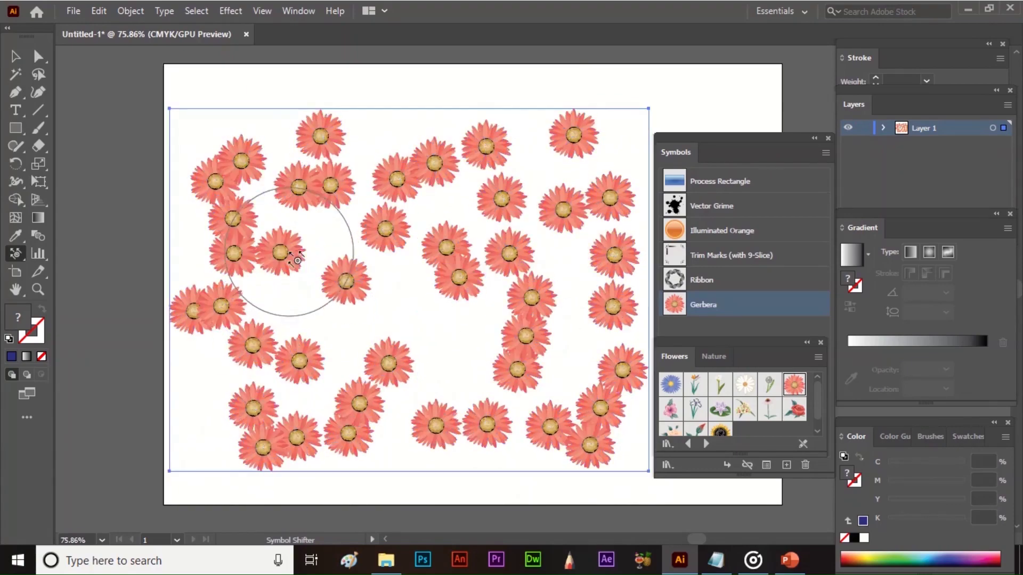
left_click_drag(312, 183, 330, 319)
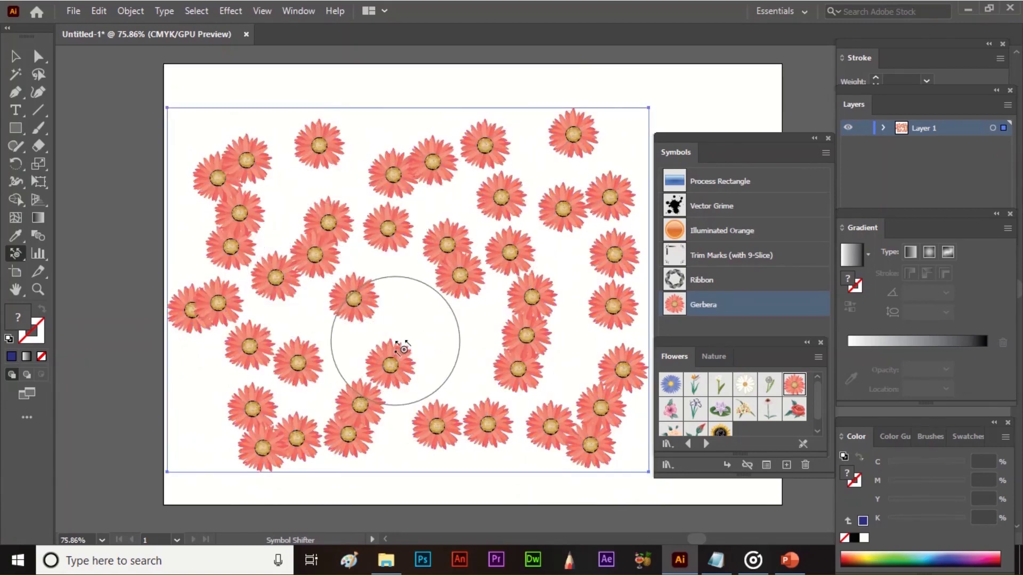
key("v")
left_click(432, 488)
left_click(22, 253)
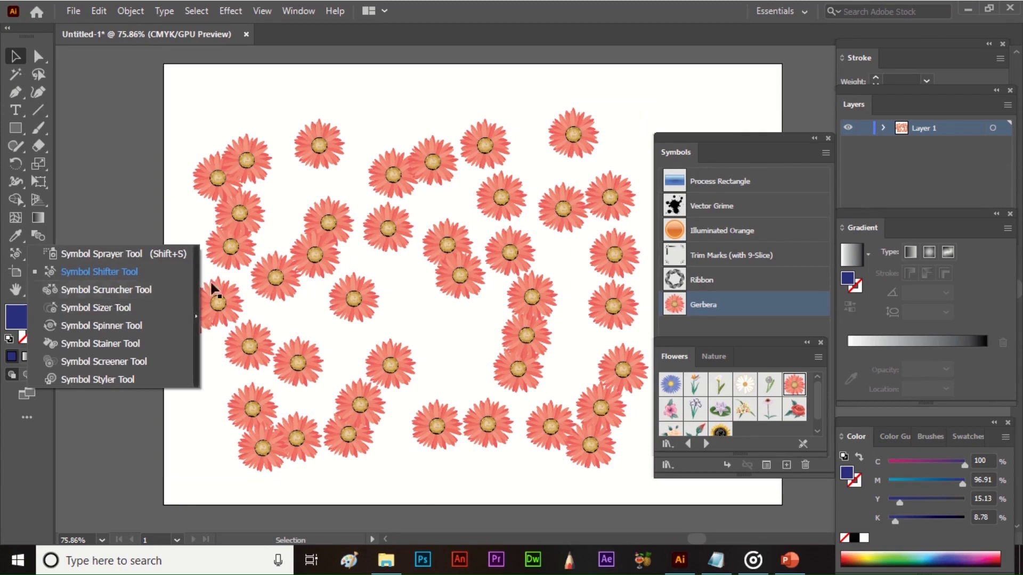
Step: Use the Symbol Scruncher to gather the gerbera instances into lower-left, upper-left and right-hand clumps
left_click(314, 230)
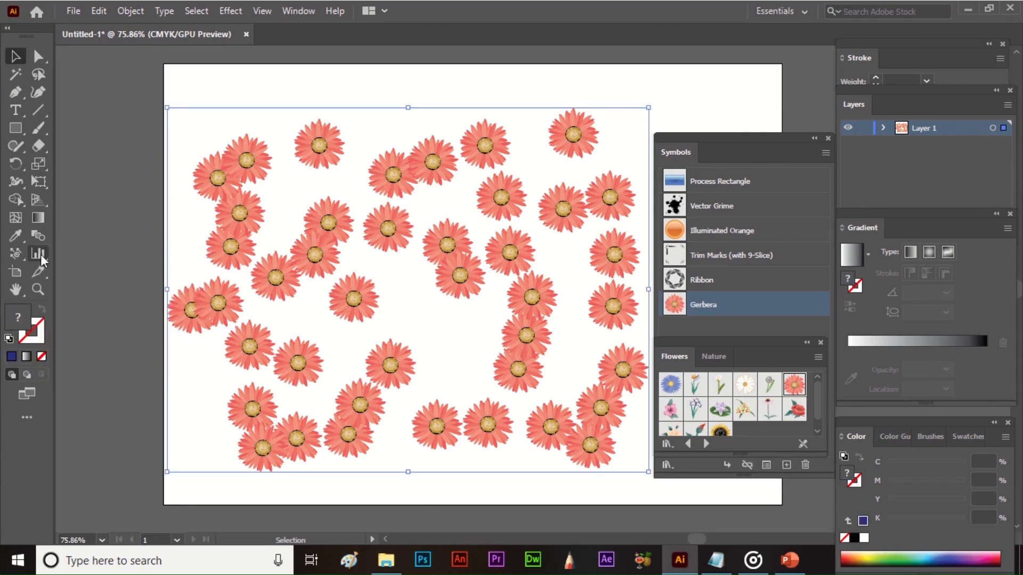
left_click_drag(20, 257, 102, 293)
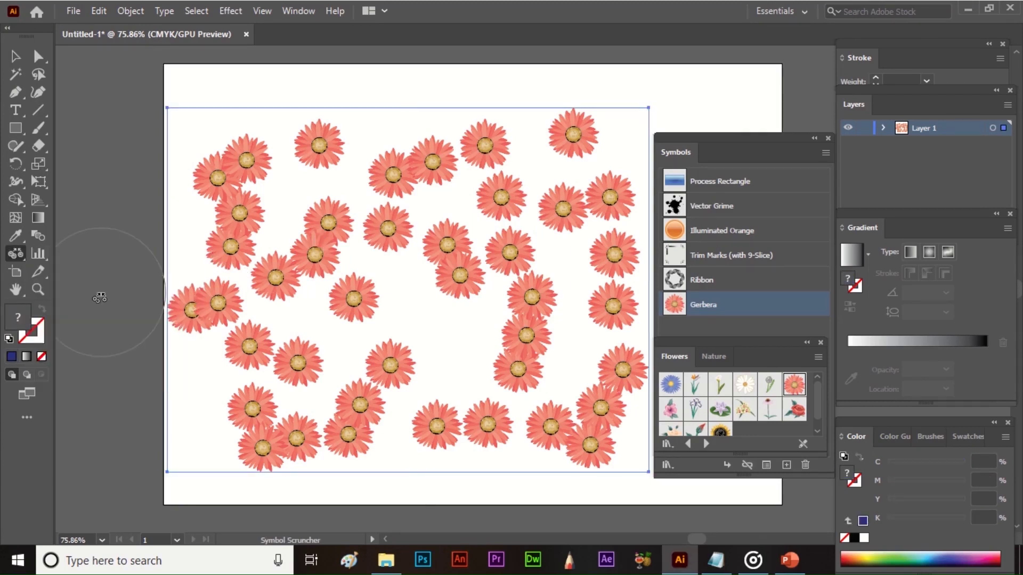
mouse_move(299, 221)
left_mouse_down()
mouse_move(341, 239)
mouse_move(408, 314)
mouse_move(484, 370)
mouse_move(520, 379)
mouse_move(461, 318)
mouse_move(468, 369)
mouse_move(440, 406)
mouse_move(384, 283)
mouse_move(410, 339)
left_mouse_up()
left_click_drag(341, 418, 353, 367)
mouse_move(559, 307)
left_mouse_down()
mouse_move(568, 309)
mouse_move(523, 343)
left_mouse_up()
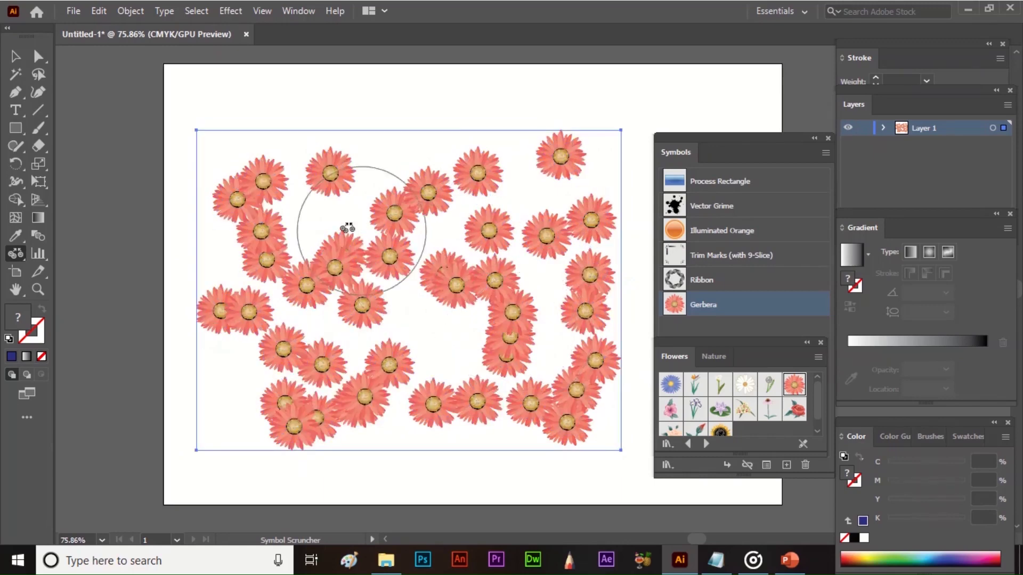
mouse_move(278, 183)
left_mouse_down()
mouse_move(297, 200)
mouse_move(343, 213)
left_mouse_up()
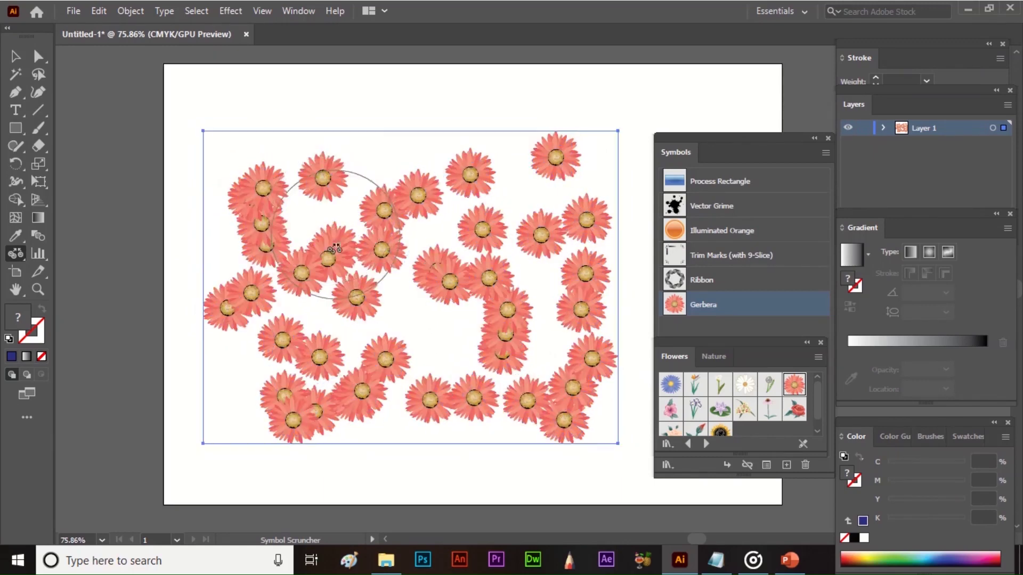
mouse_move(523, 180)
left_mouse_down()
mouse_move(540, 144)
mouse_move(526, 210)
mouse_move(528, 296)
left_mouse_up()
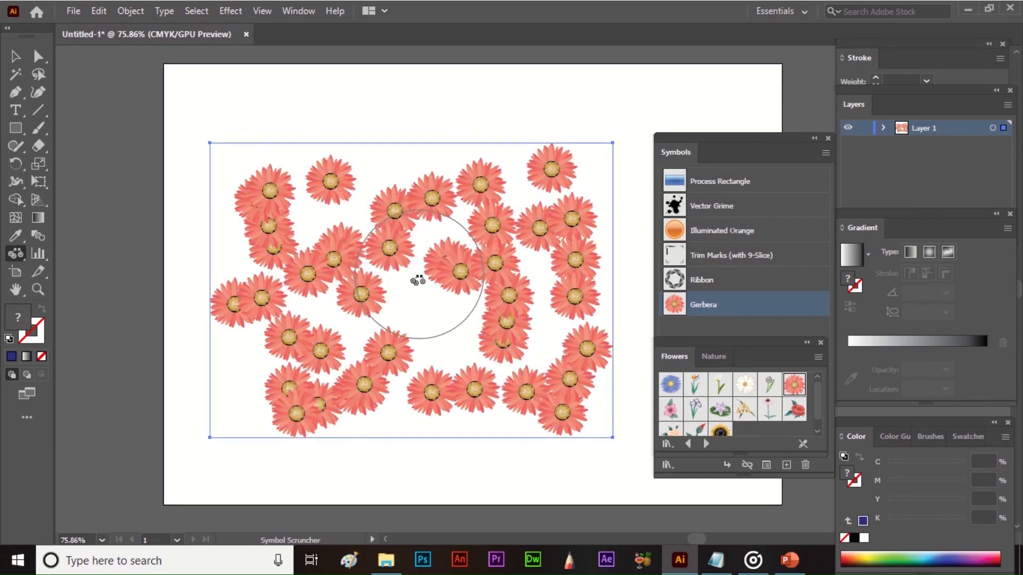
Step: Spread the gerberas outward to clear the artboard centre, then deselect the set
mouse_move(418, 279)
left_mouse_down()
mouse_move(452, 269)
mouse_move(472, 201)
mouse_move(516, 159)
mouse_move(352, 339)
mouse_move(240, 346)
mouse_move(235, 234)
mouse_move(251, 255)
left_mouse_up()
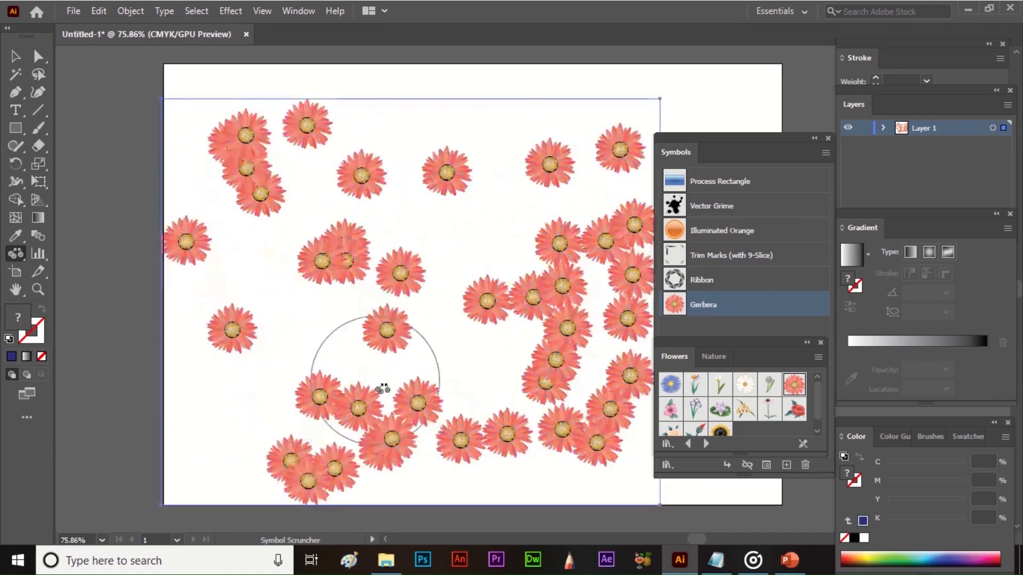
mouse_move(578, 369)
left_mouse_down()
mouse_move(548, 293)
mouse_move(489, 277)
left_mouse_up()
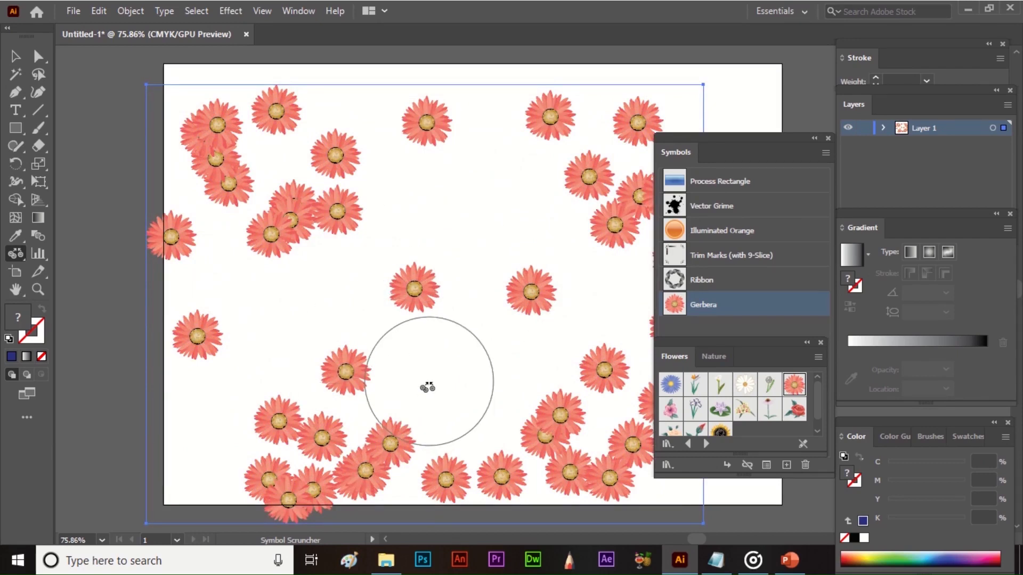
key("v")
left_click(443, 376)
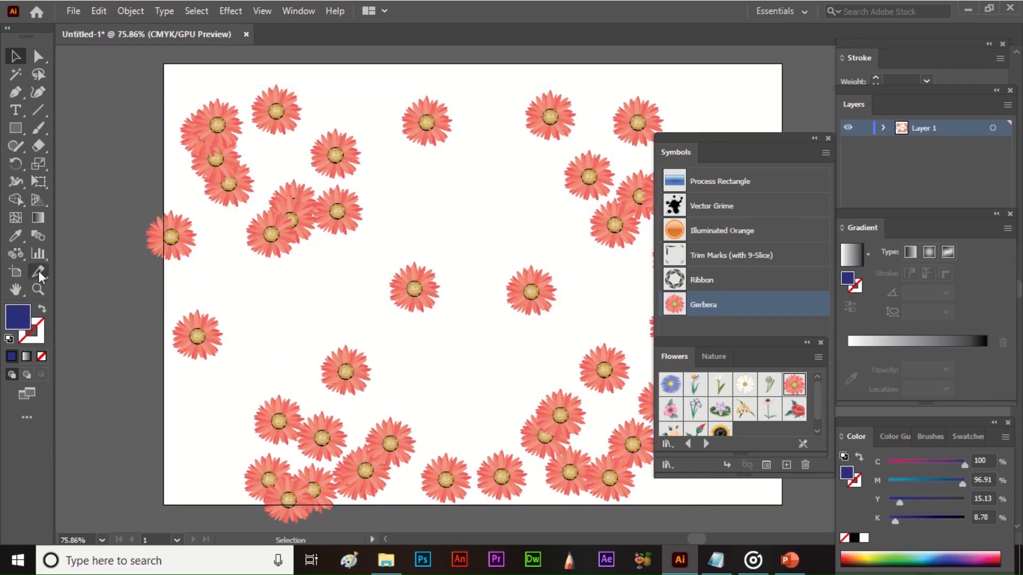
Step: Select the gerbera set and enlarge the flowers across the lower middle with the Symbol Sizer
left_click(27, 256)
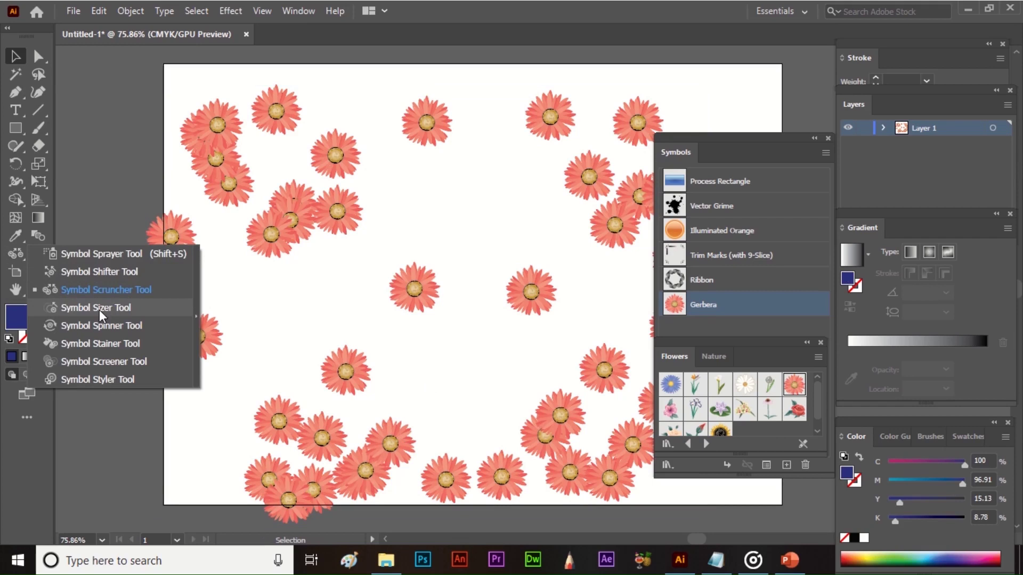
left_click(299, 216)
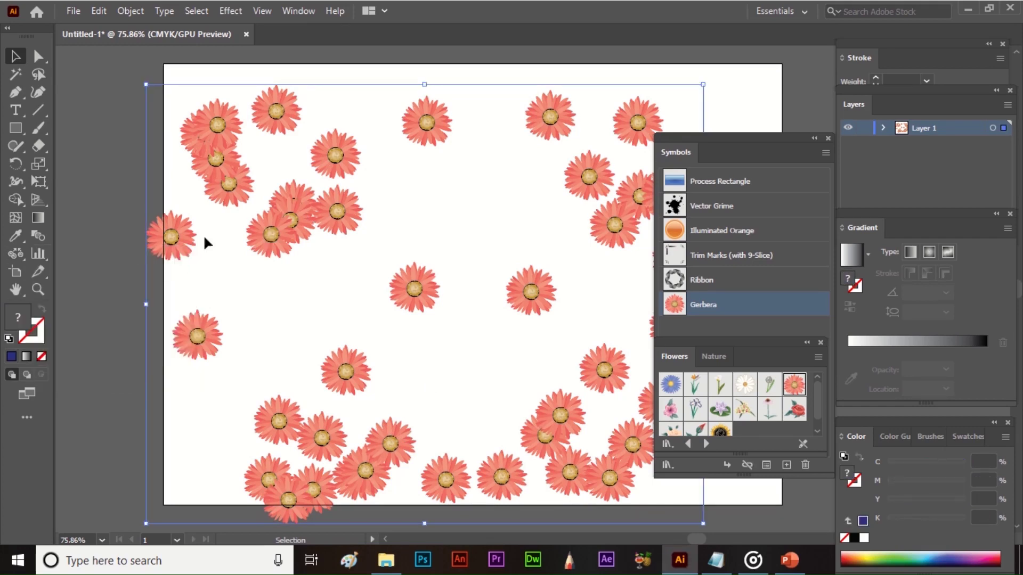
left_click(17, 254)
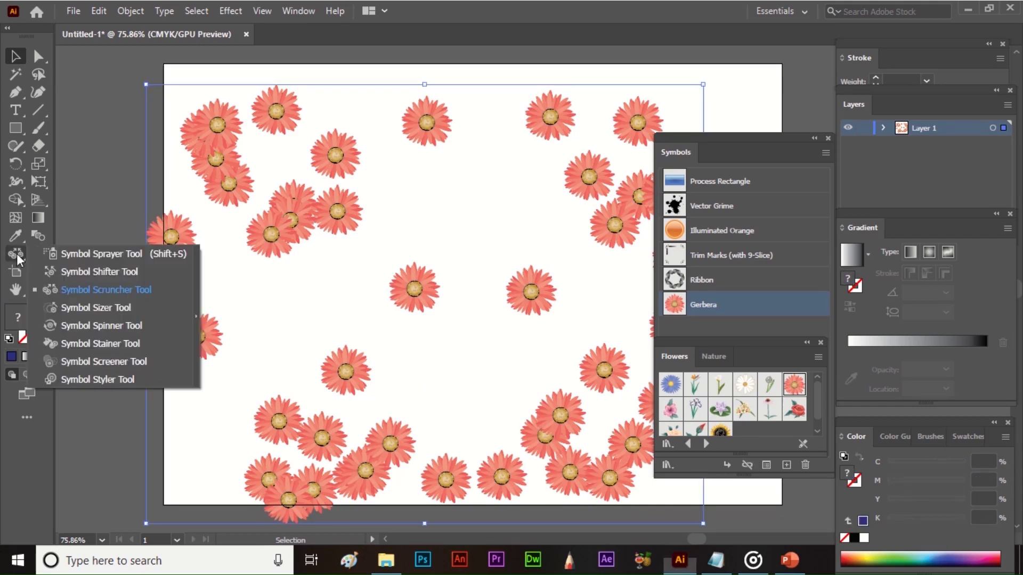
left_click(126, 305)
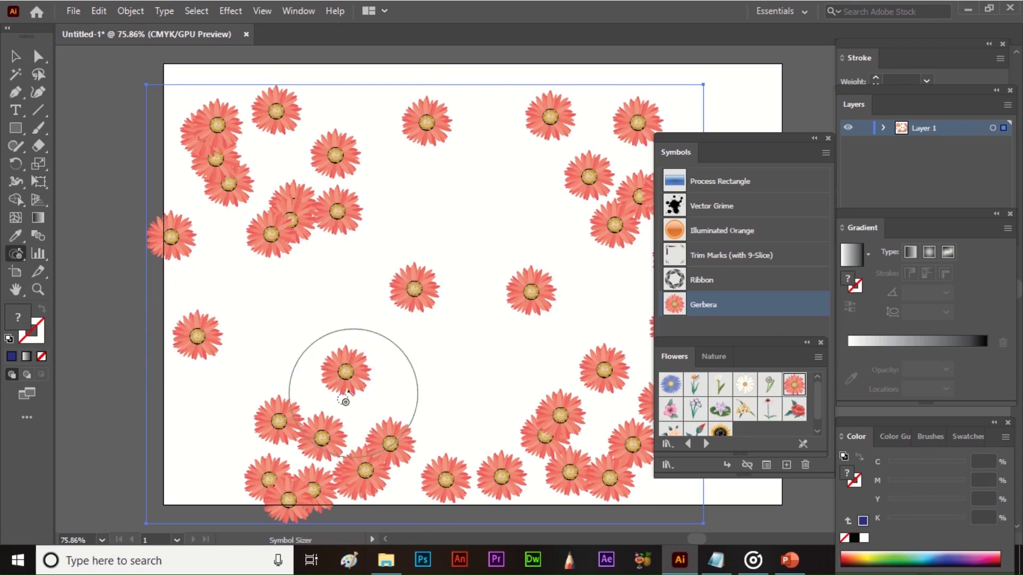
mouse_move(312, 437)
left_mouse_down()
mouse_move(343, 413)
mouse_move(360, 366)
mouse_move(417, 304)
mouse_move(463, 289)
mouse_move(533, 399)
mouse_move(562, 329)
left_mouse_up()
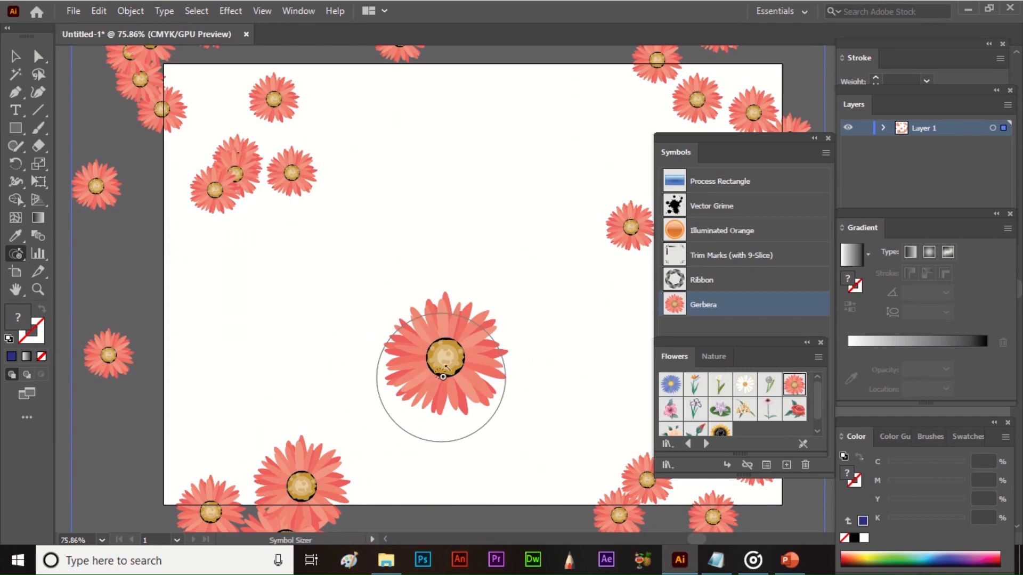
Step: Make the central gerbera much bigger, shrink it partly back, and deselect
left_click_drag(448, 355, 447, 355)
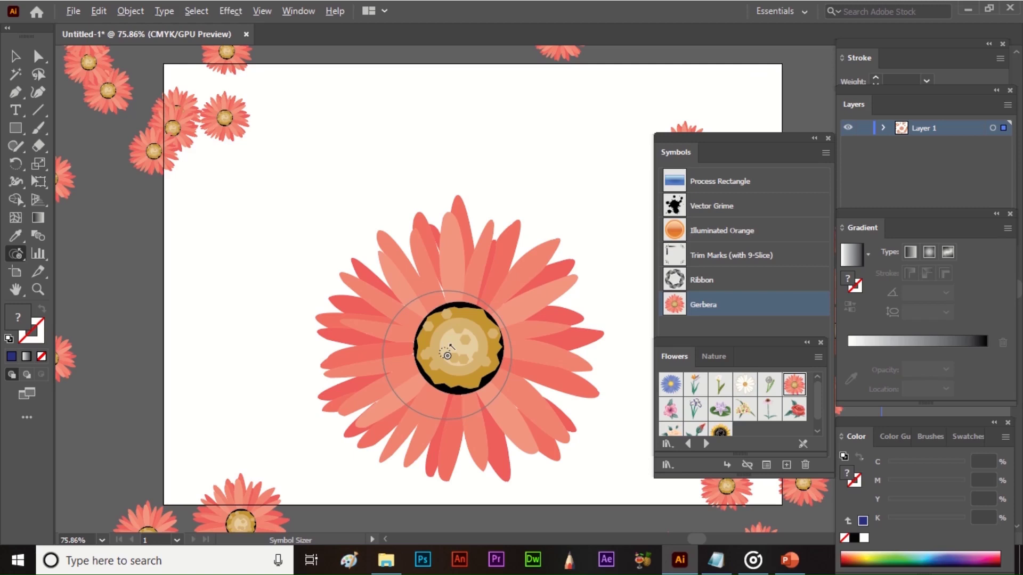
left_click_drag(448, 354, 447, 354)
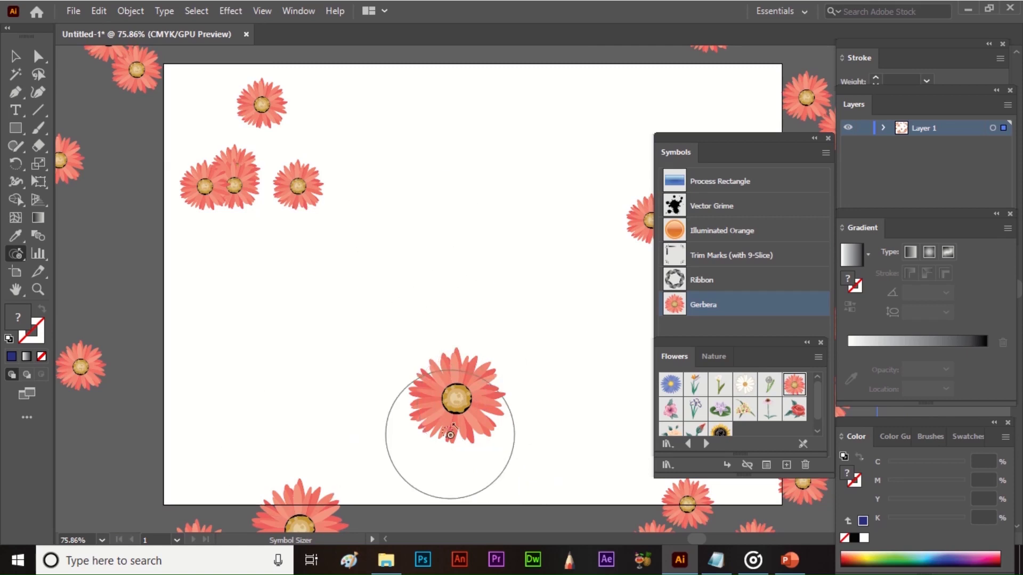
key("v")
key("ctrl+shift+a")
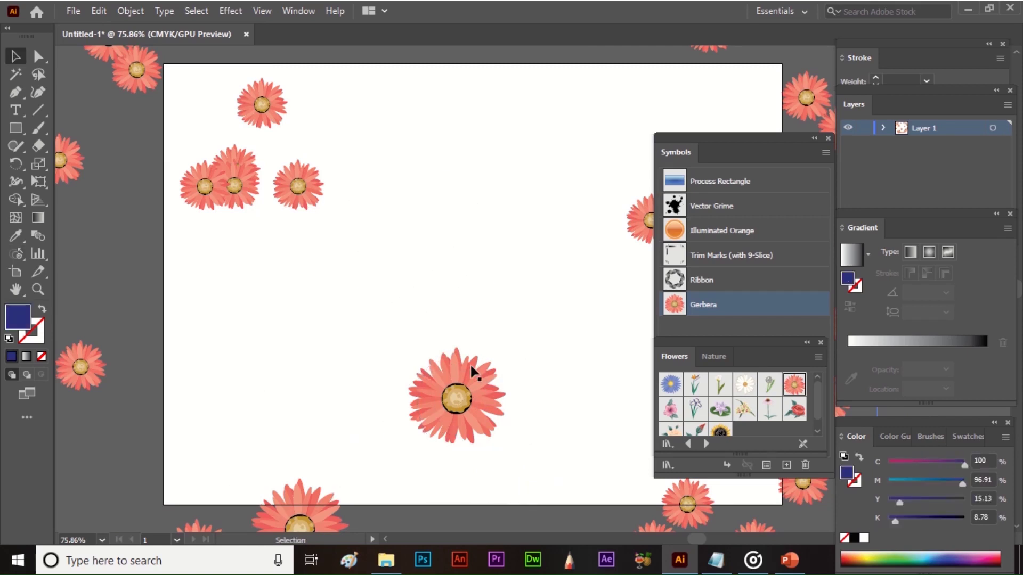
Step: Delete the entire gerbera symbol set from the artboard
left_click(470, 371)
key("Delete")
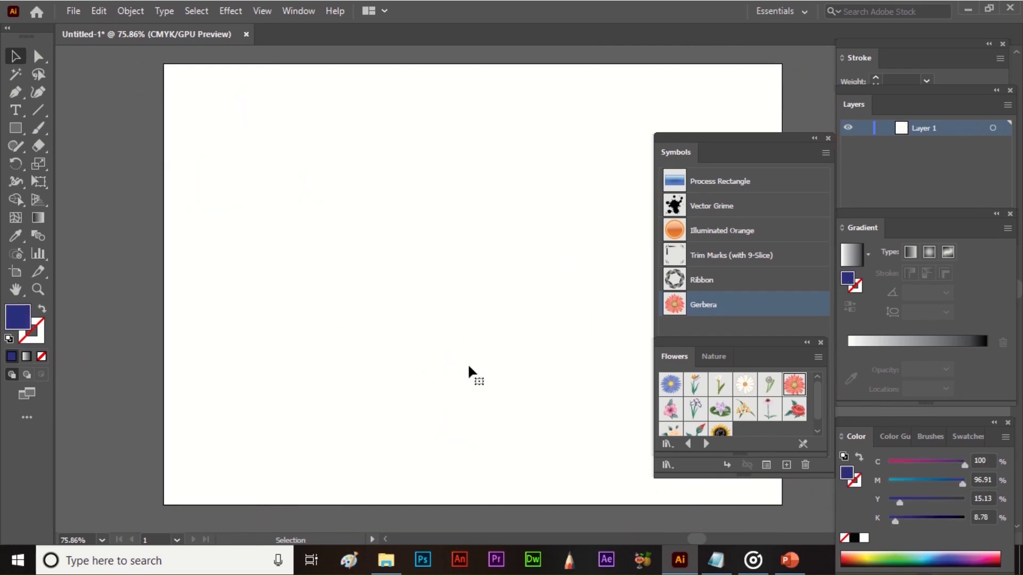
left_click(16, 254)
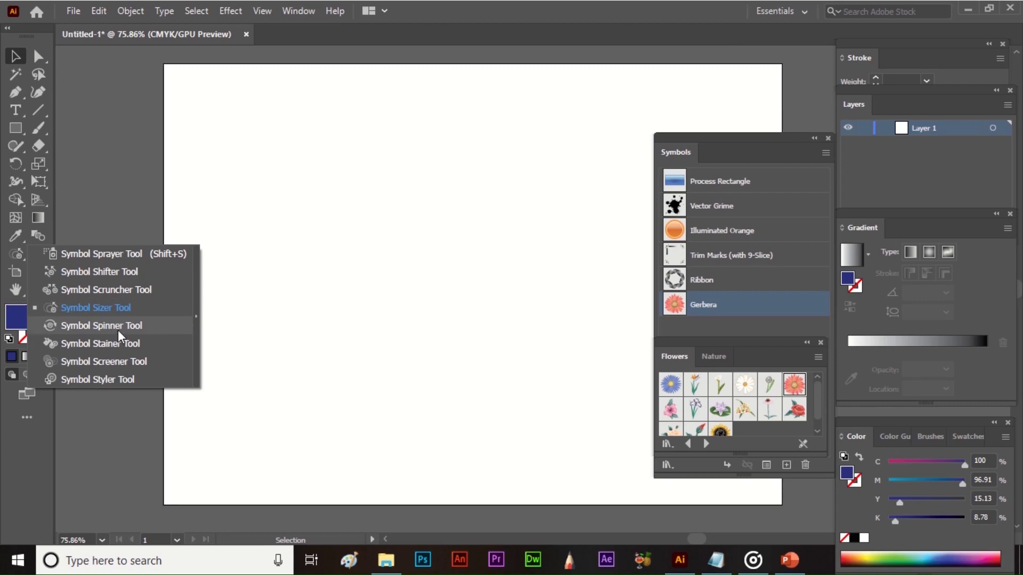
Step: Open the 3D Symbols library and place an enlarged Check Mark on the artboard
left_click(826, 153)
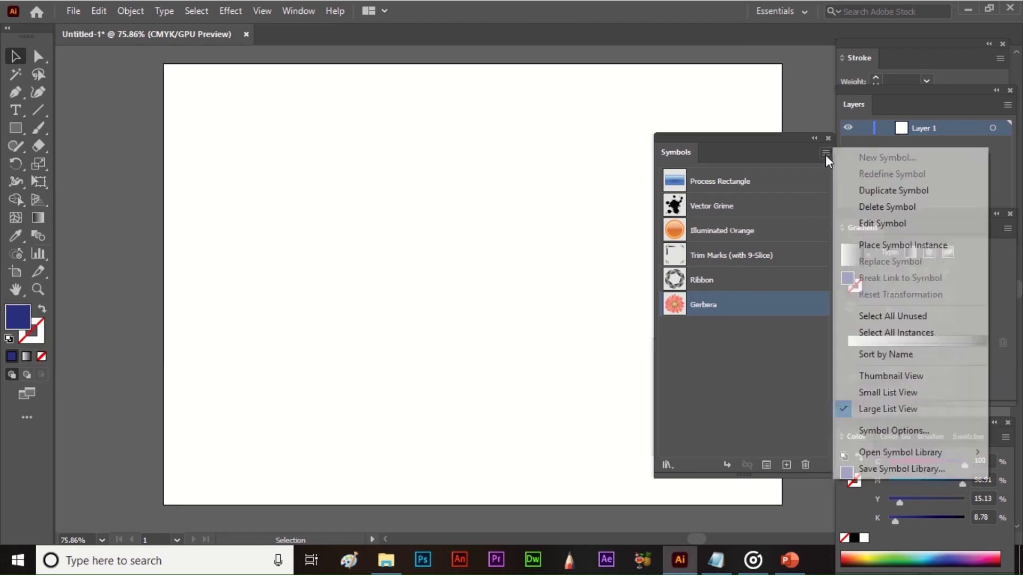
mouse_move(945, 450)
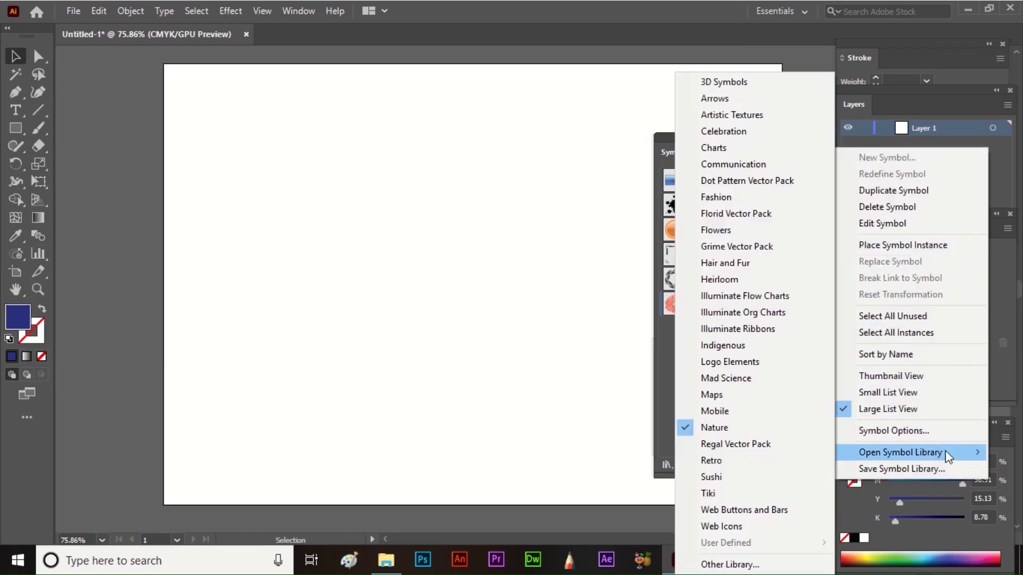
left_click(717, 82)
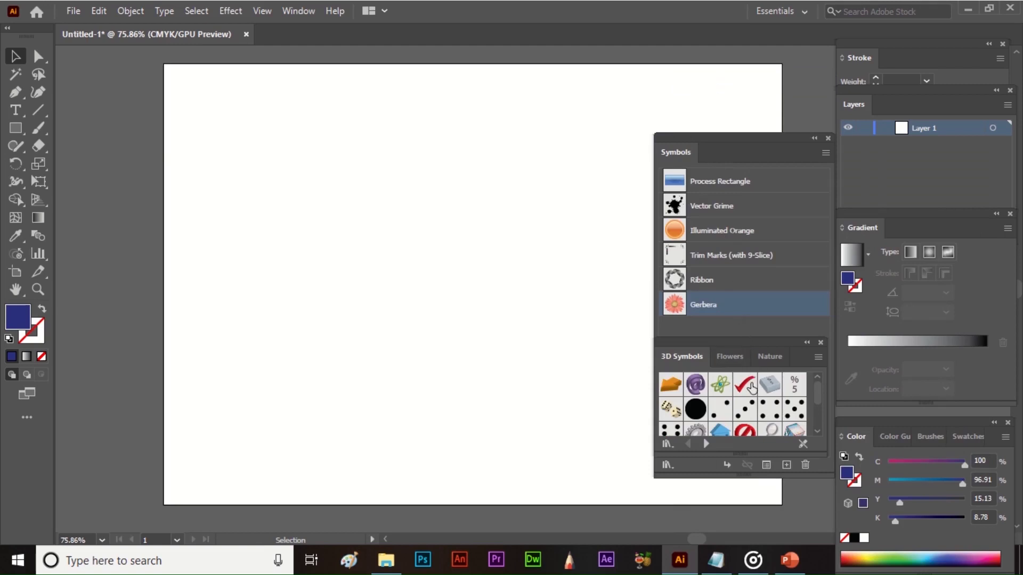
left_click_drag(751, 388, 616, 305)
left_click_drag(360, 245, 354, 250)
left_click_drag(403, 291, 441, 340)
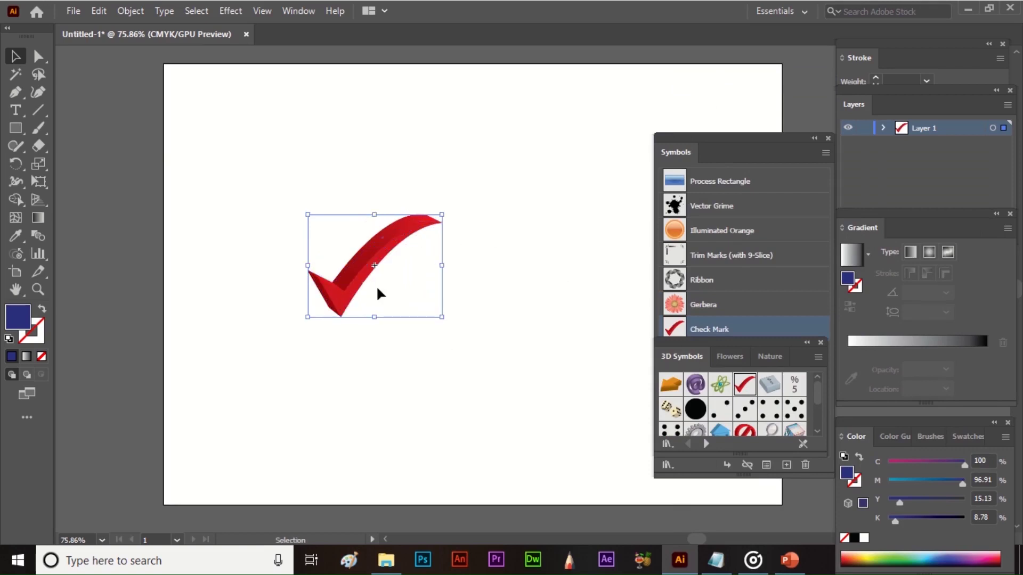
Step: Spin the 3D check mark to point up-left with the Symbol Spinner, then delete it
left_click_drag(19, 261, 136, 329)
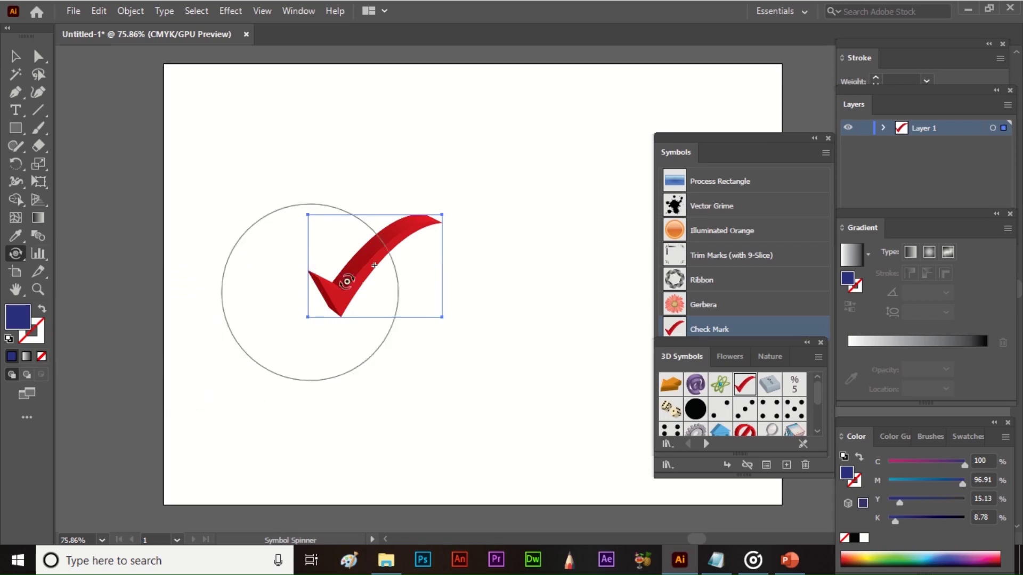
mouse_move(440, 212)
left_mouse_down()
mouse_move(471, 270)
mouse_move(460, 313)
mouse_move(465, 275)
mouse_move(457, 305)
mouse_move(418, 331)
mouse_move(420, 311)
mouse_move(412, 332)
mouse_move(390, 342)
mouse_move(355, 333)
mouse_move(336, 269)
left_mouse_up()
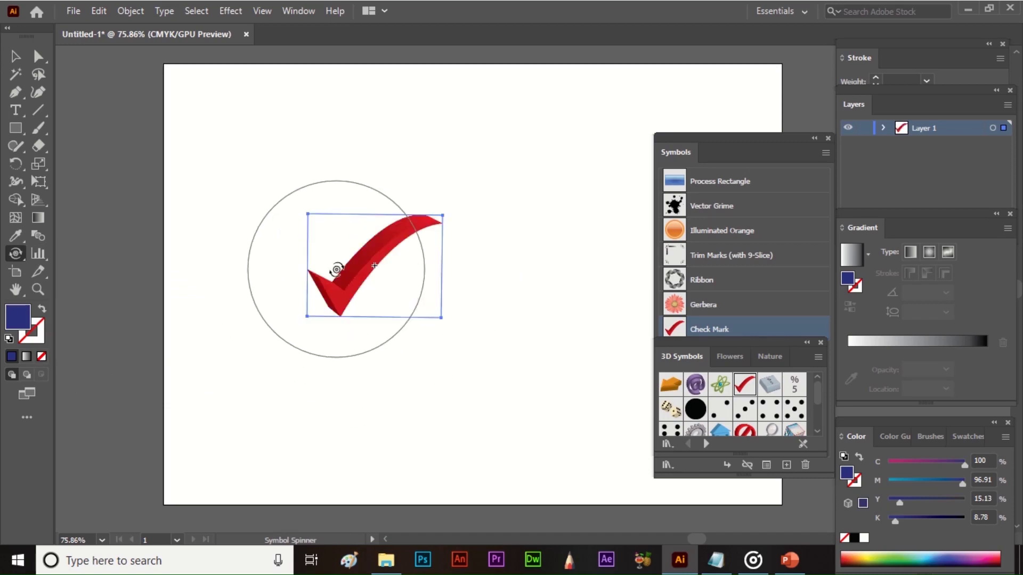
left_click_drag(337, 269, 339, 278)
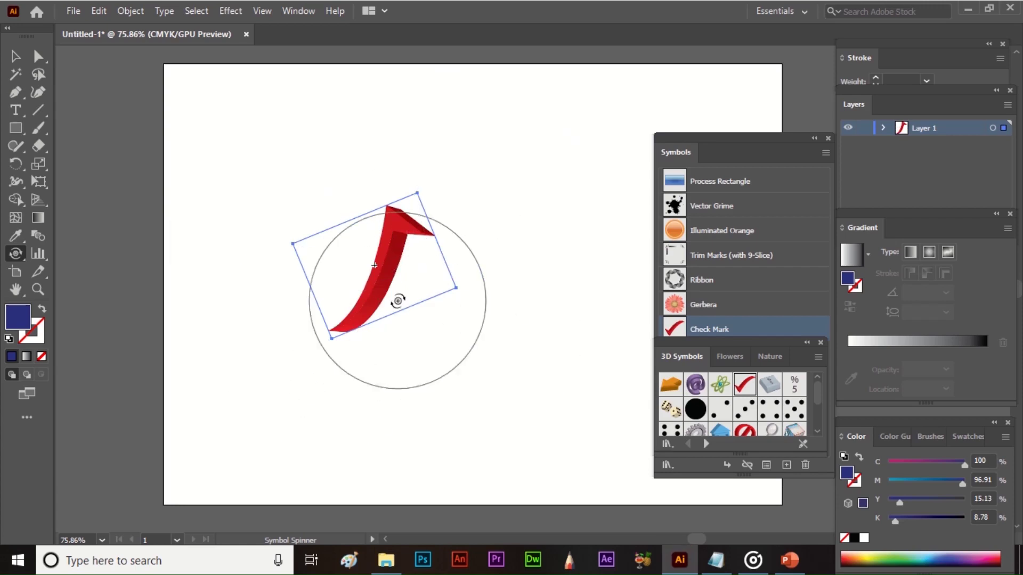
key("v")
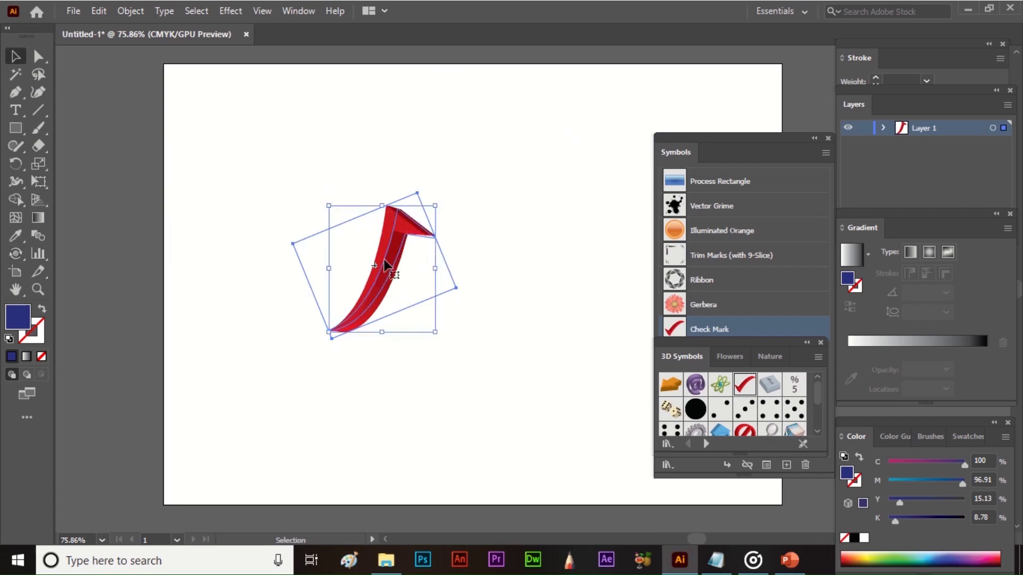
key("Delete")
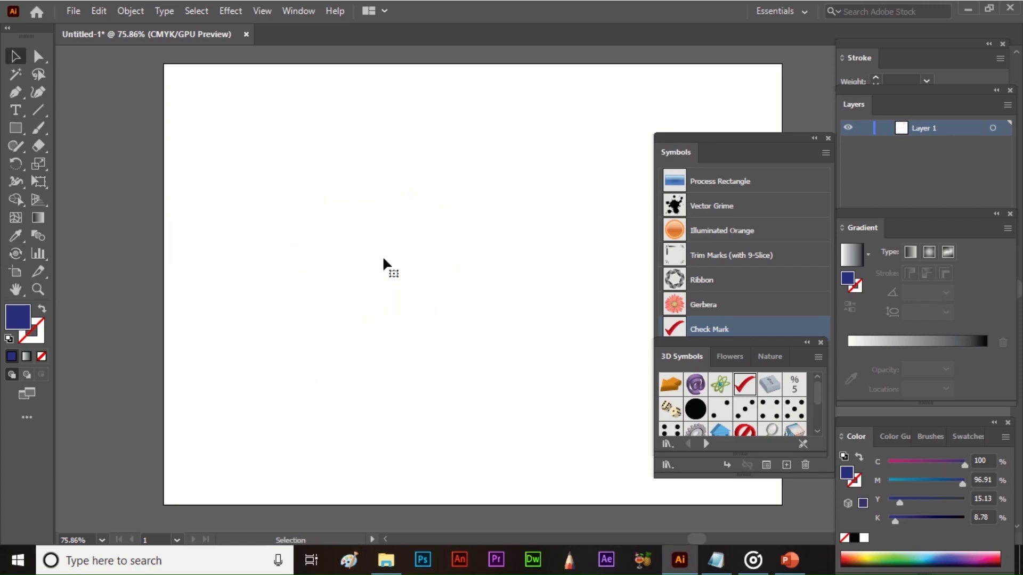
left_click(9, 255)
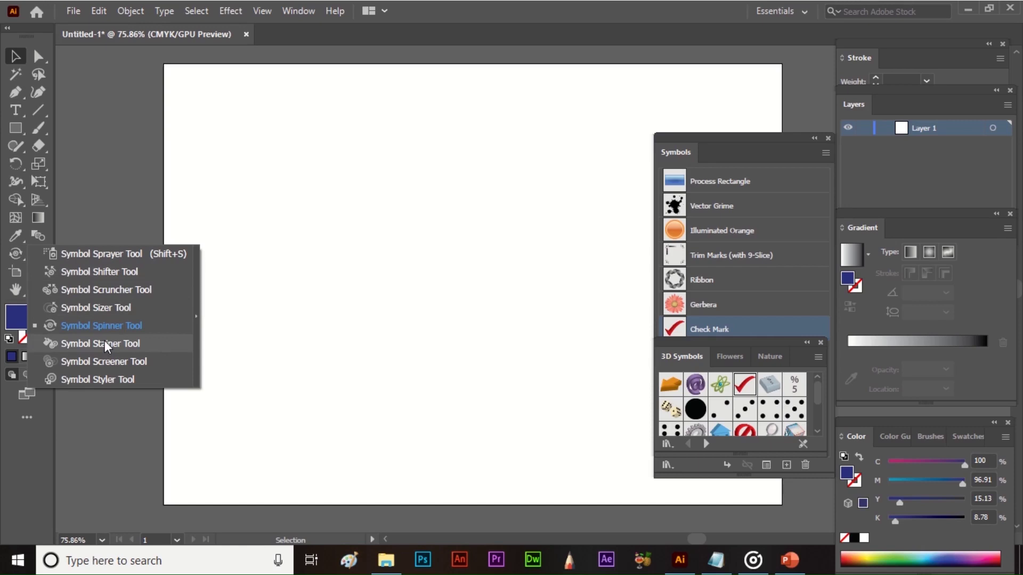
Step: Place a Gerbera in the artboard centre and tint it purple with the Symbol Stainer
left_click_drag(718, 305, 445, 374)
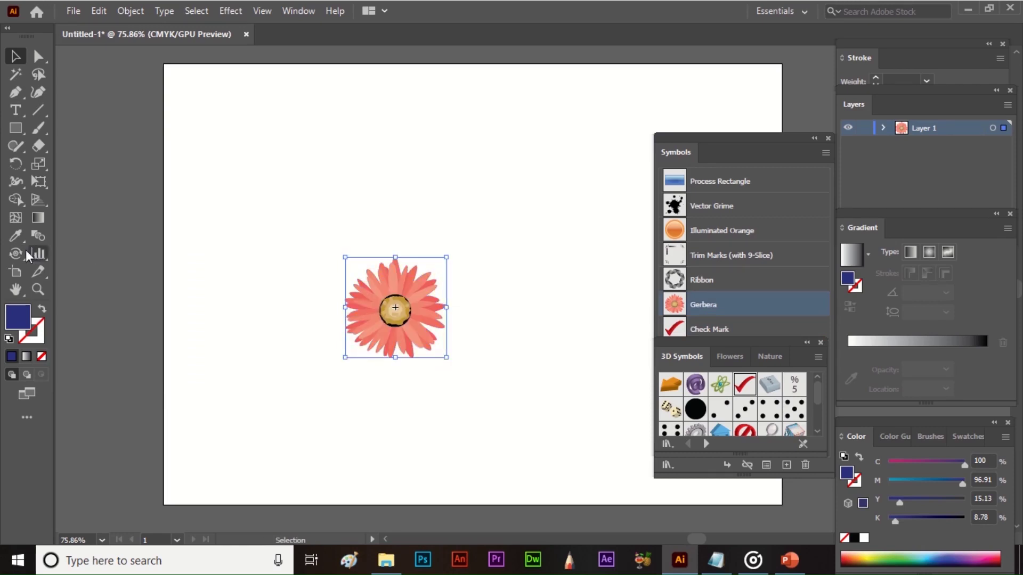
left_click_drag(17, 250, 126, 340)
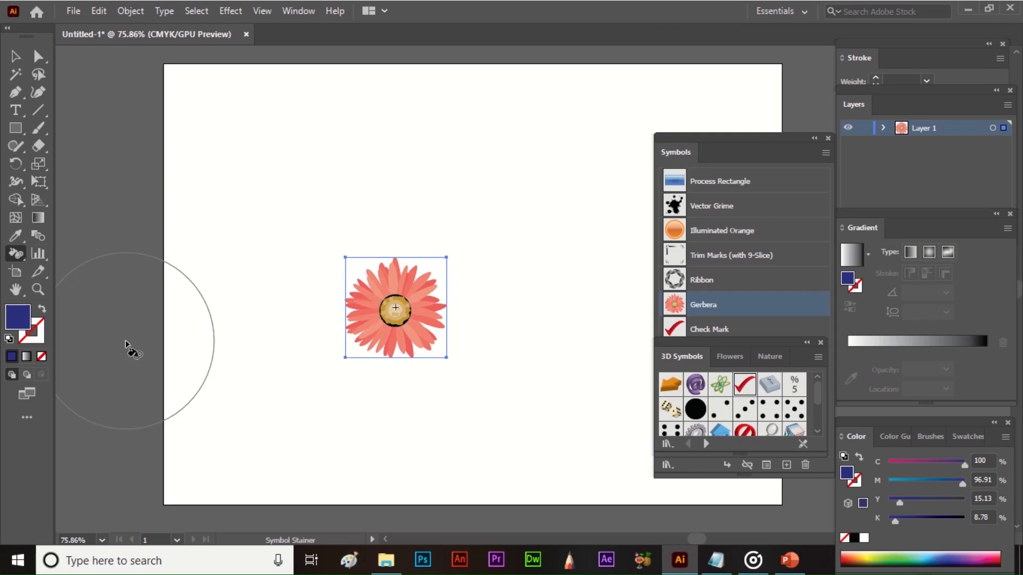
double_click(27, 311)
left_click(427, 210)
left_click(655, 185)
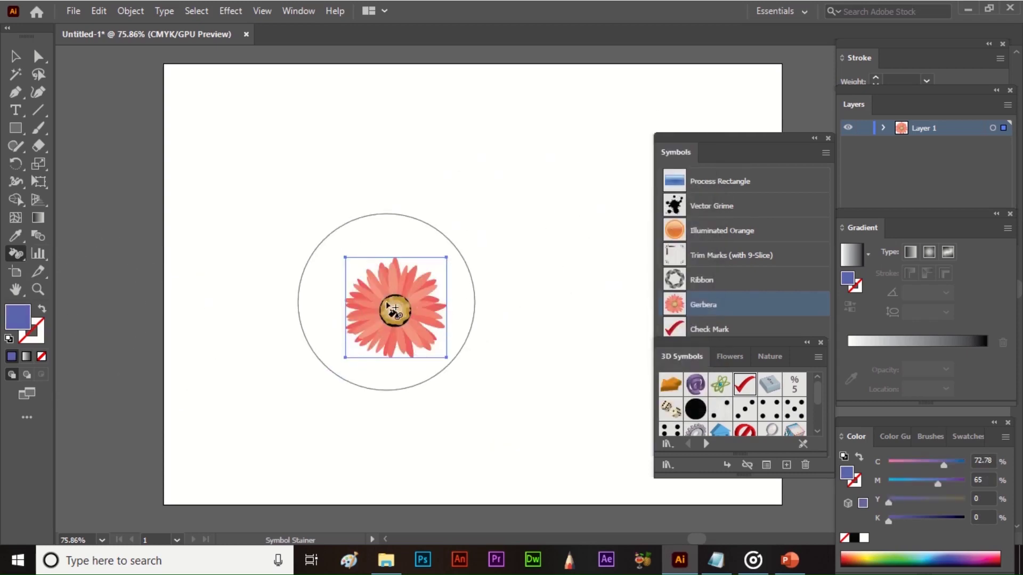
left_click(400, 299)
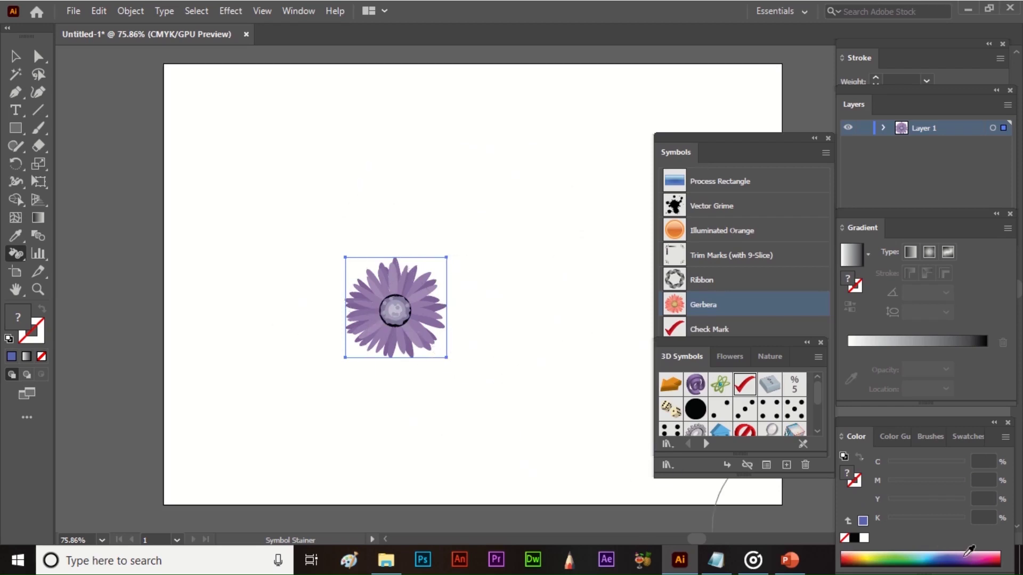
Step: Restain the Gerbera crimson, then dark red, and delete the instance
left_click(992, 554)
left_click(411, 303)
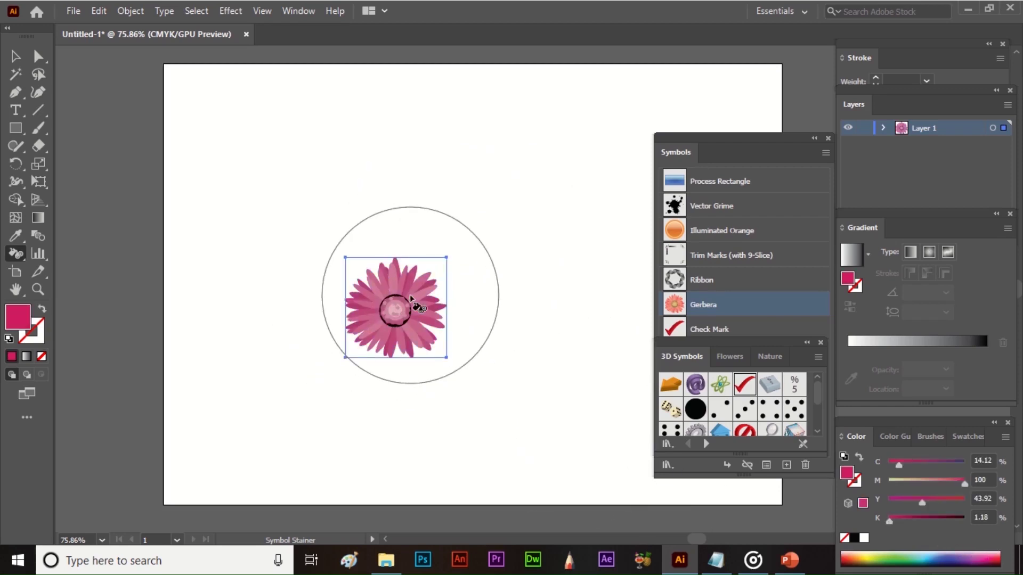
left_click(847, 555)
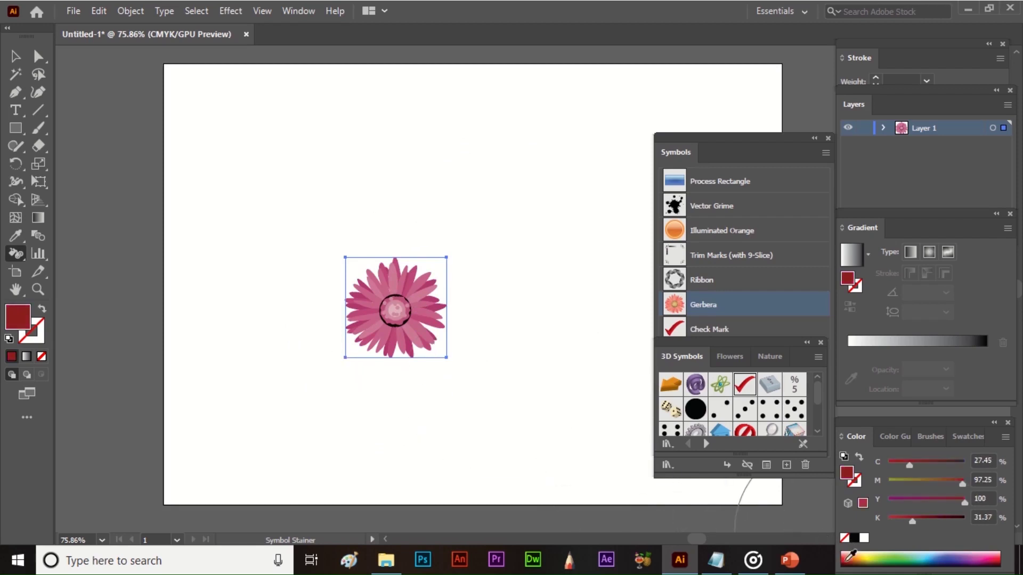
left_click(405, 311)
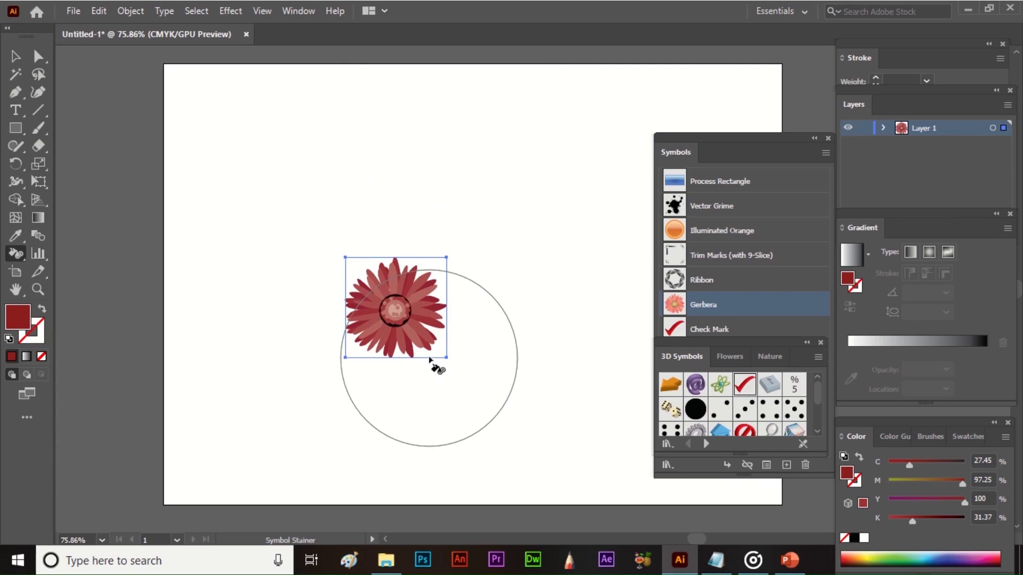
key("v")
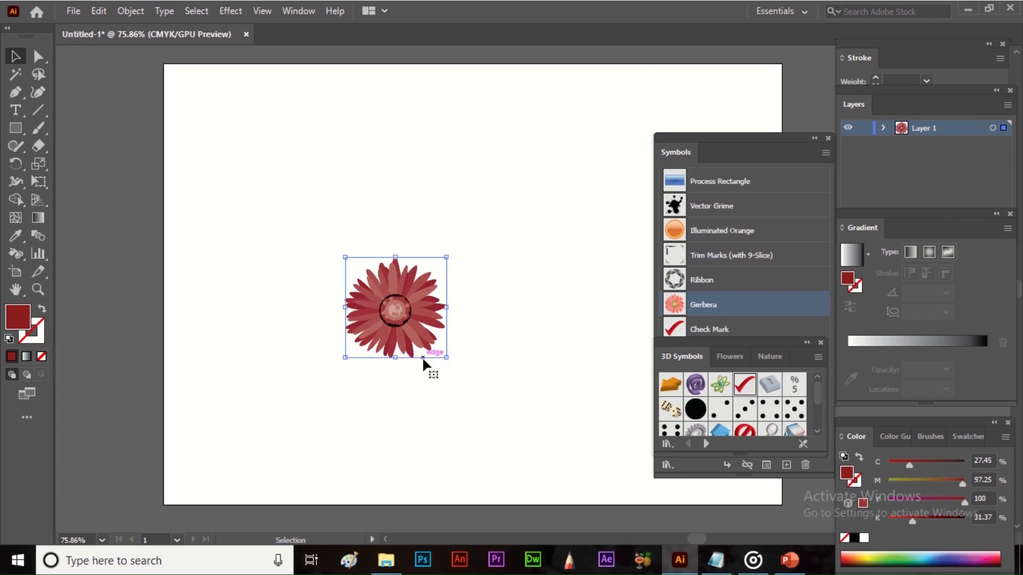
key("Delete")
mouse_move(15, 254)
left_mouse_down()
mouse_move(60, 270)
mouse_move(130, 365)
left_mouse_up()
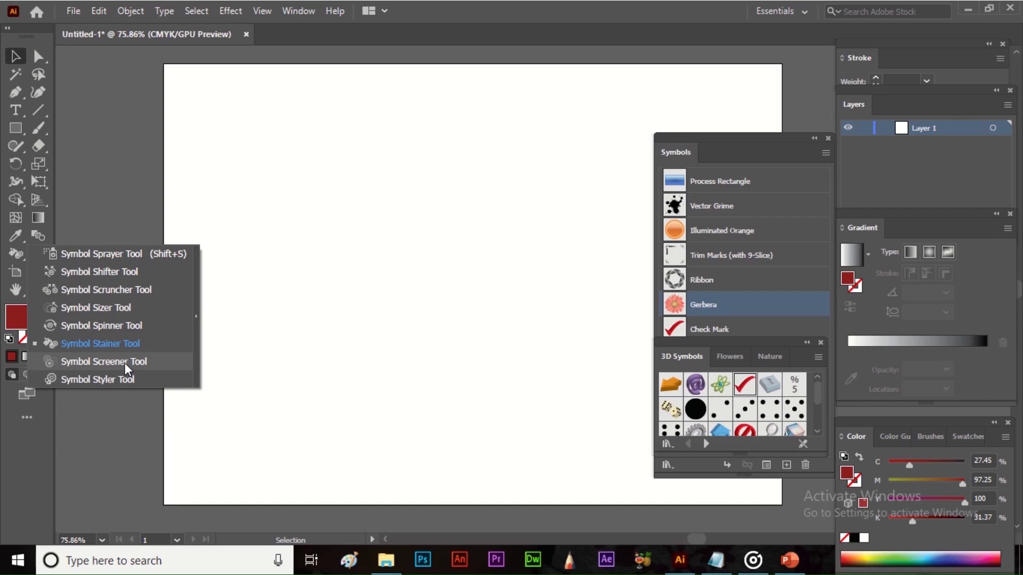
left_click_drag(702, 304, 502, 366)
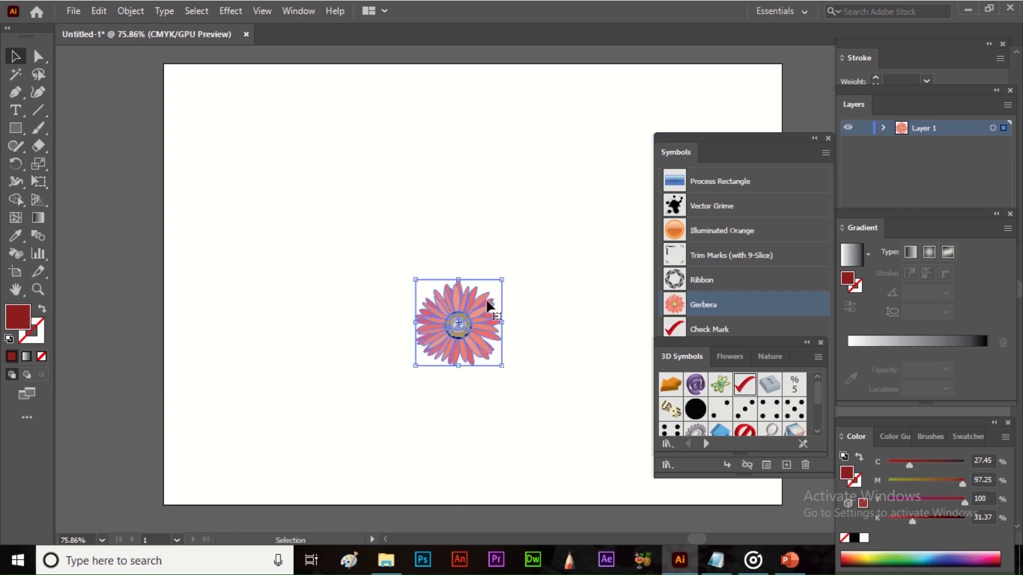
mouse_move(22, 254)
left_mouse_down()
mouse_move(104, 300)
mouse_move(133, 361)
left_mouse_up()
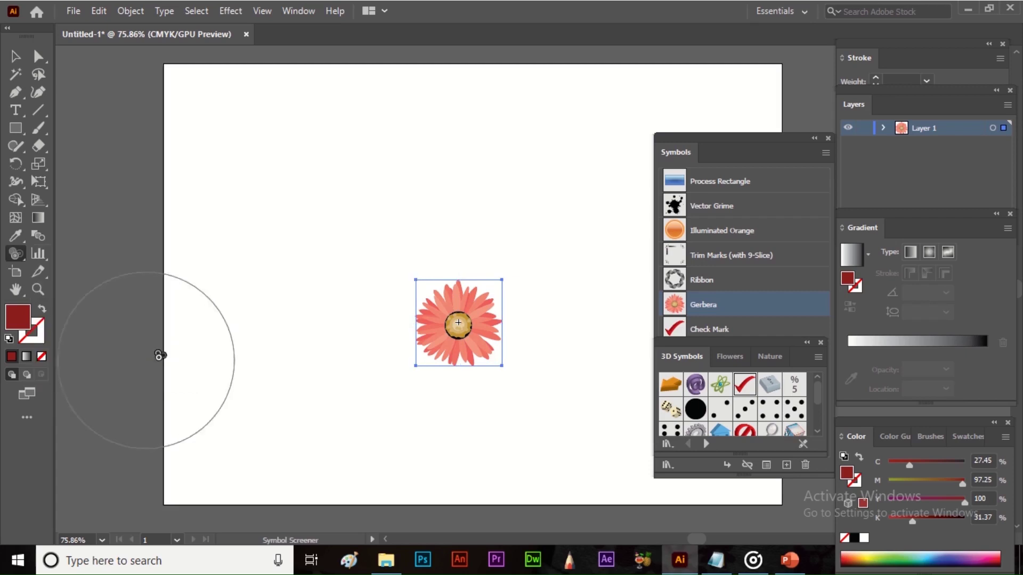
left_click(459, 326)
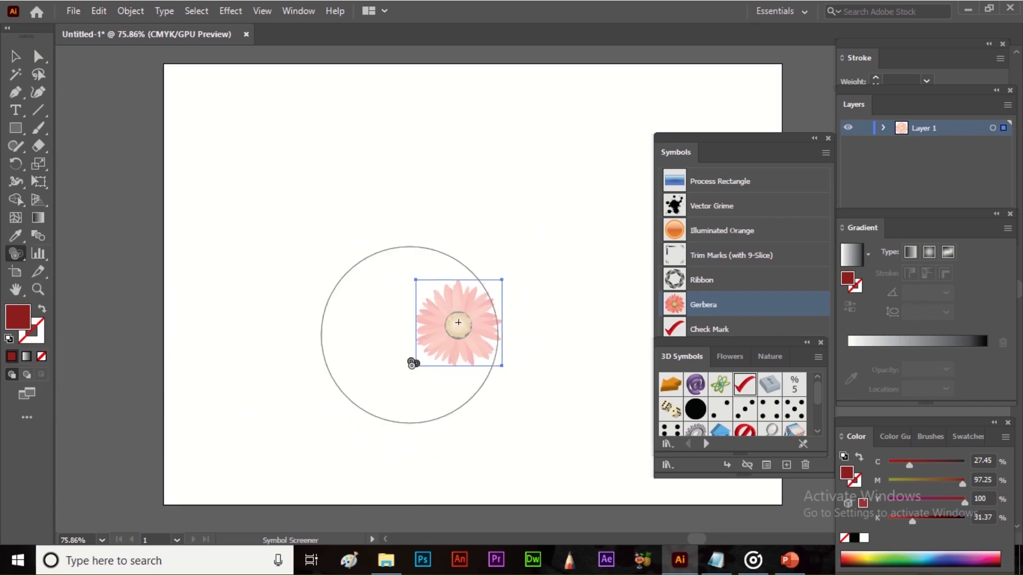
left_click(454, 324)
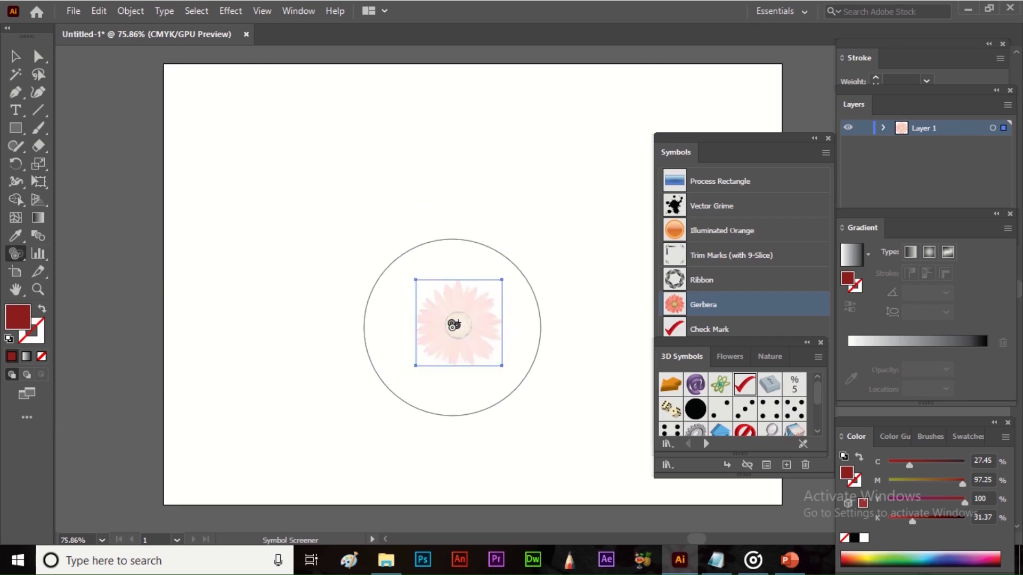
left_click(453, 324)
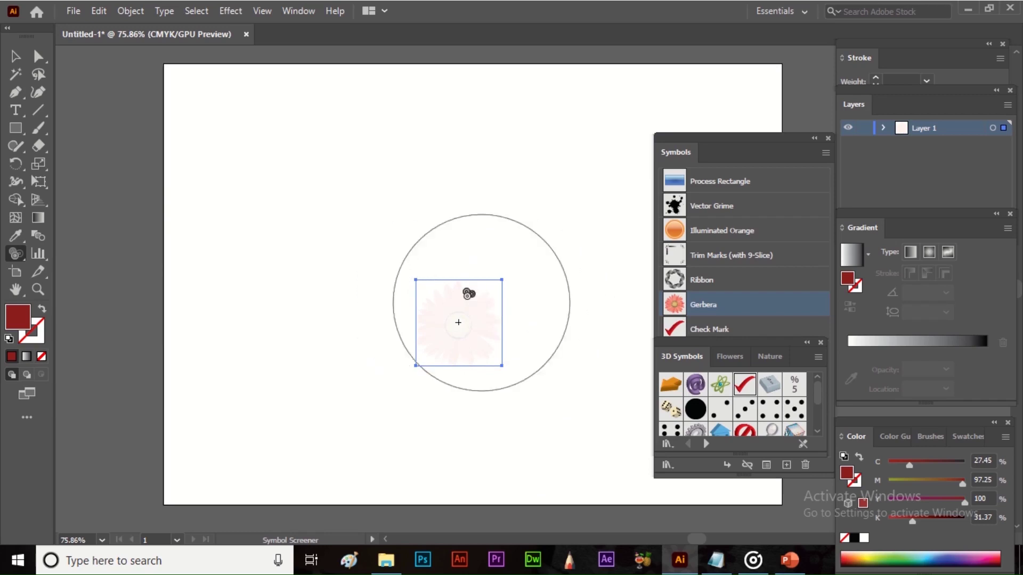
left_click(459, 322, "alt")
left_click(460, 323, "alt")
left_click(459, 322, "alt")
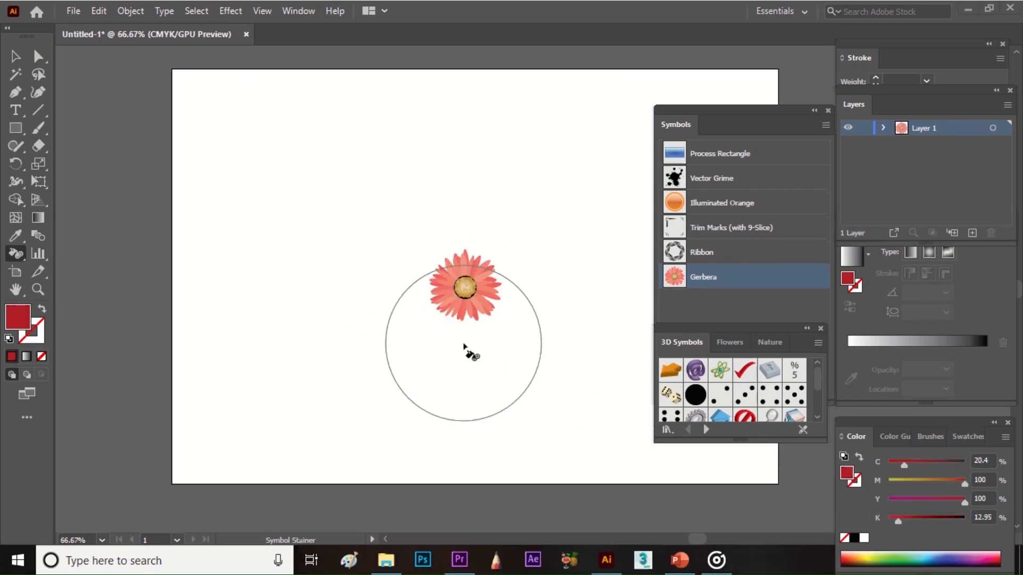
key("v")
left_click(472, 314)
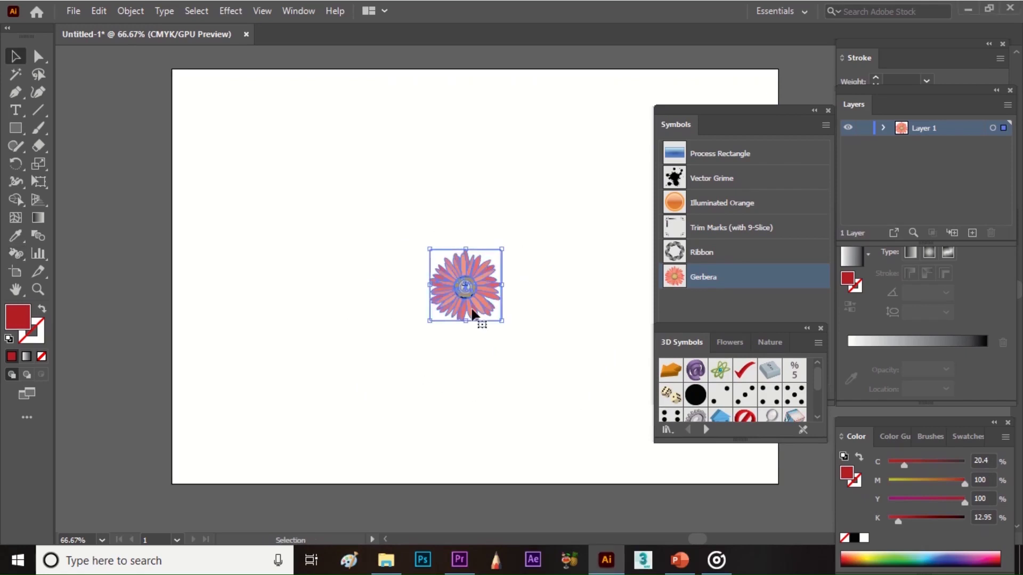
key("Delete")
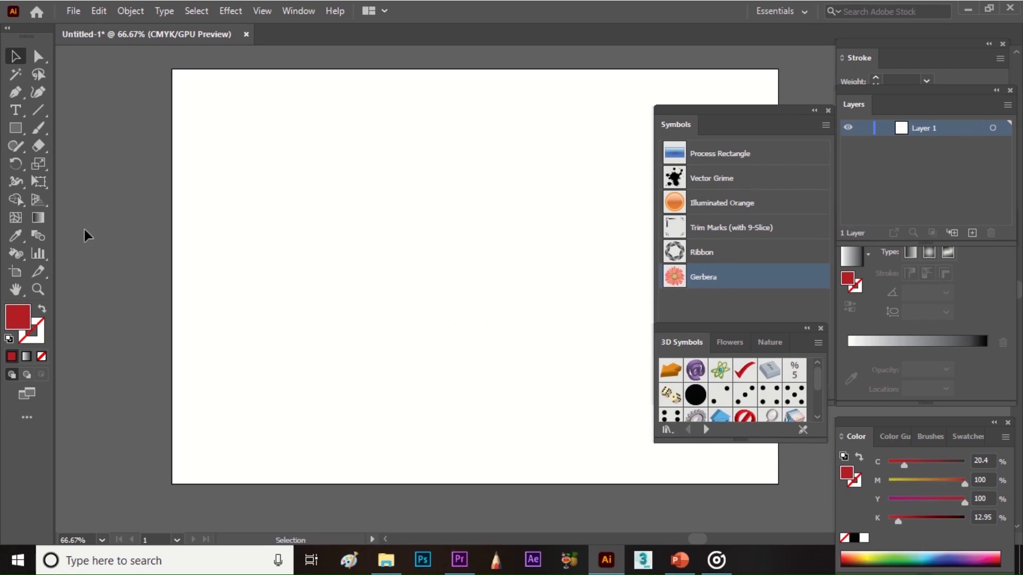
Step: Show the Graphic Styles panel from the Window menu
left_click(25, 248)
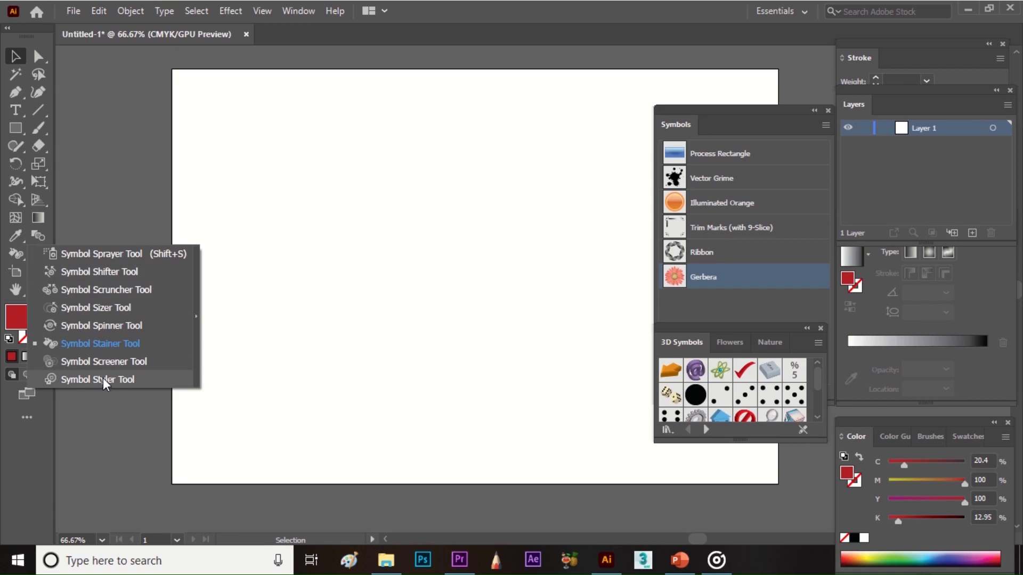
left_click(234, 362)
left_click(289, 12)
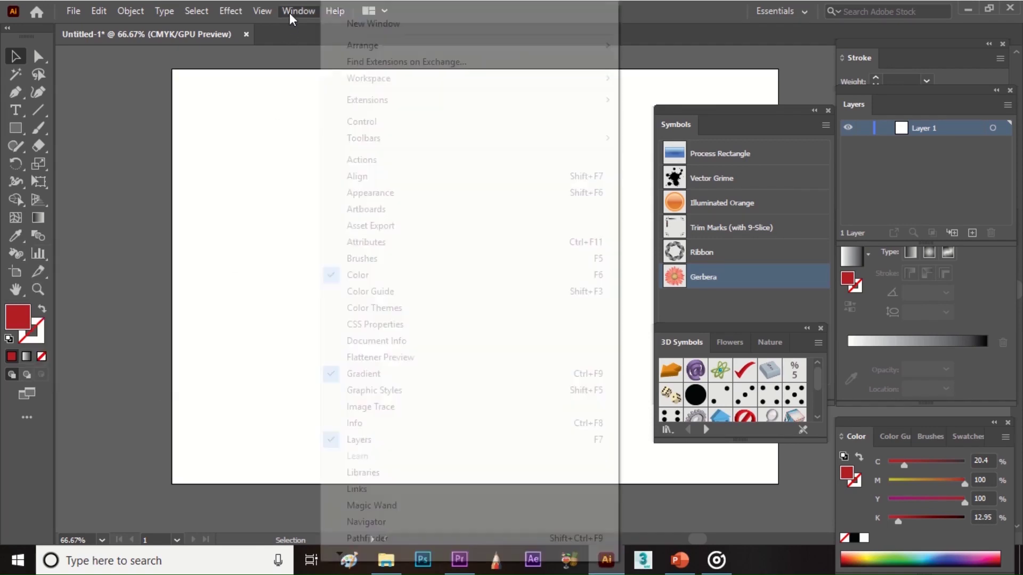
left_click(445, 388)
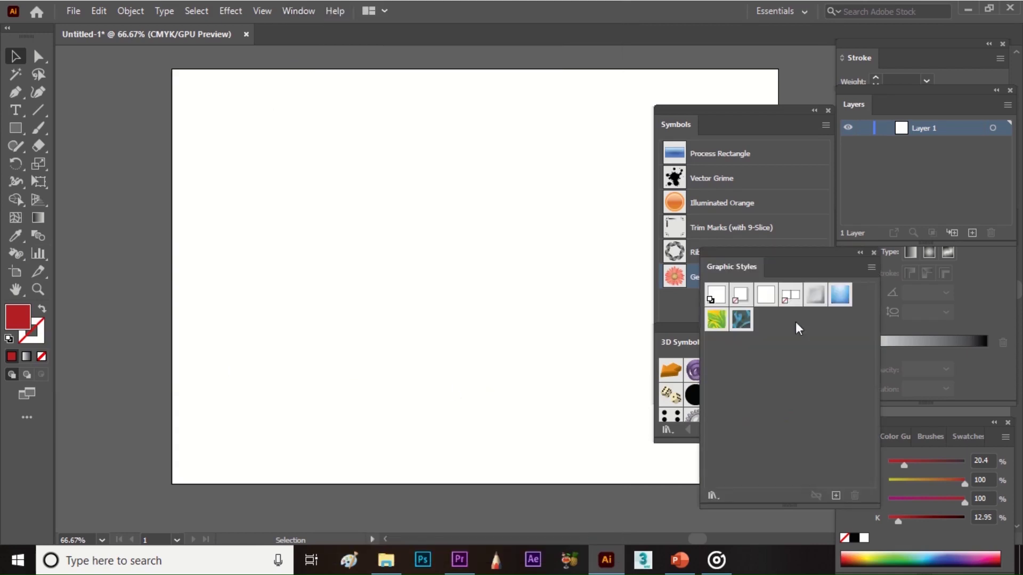
Step: Browse the Graphic Styles library menu, then drag a new Gerbera instance onto the artboard
left_click(870, 266)
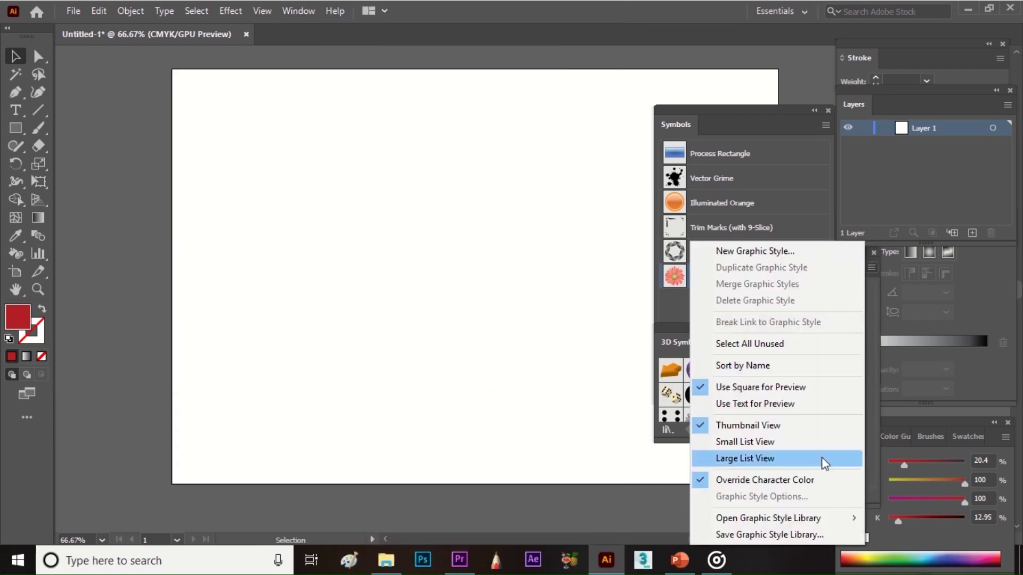
mouse_move(814, 519)
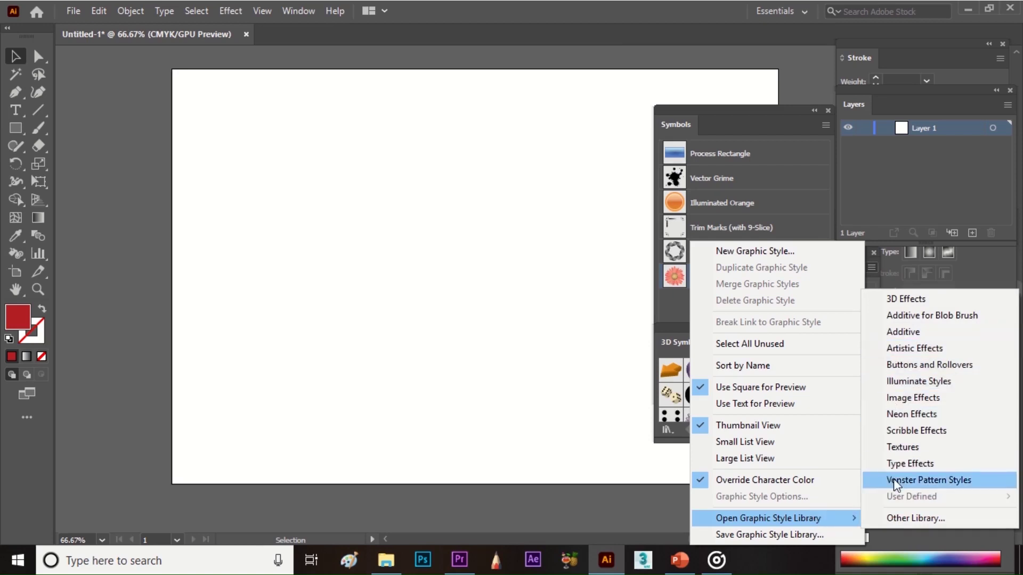
left_click(617, 409)
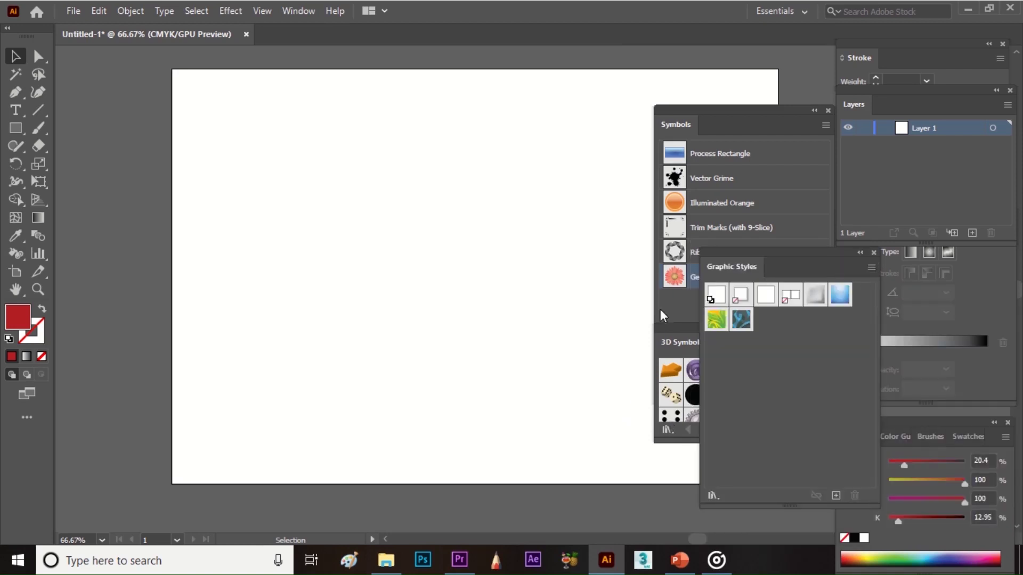
left_click_drag(674, 276, 445, 334)
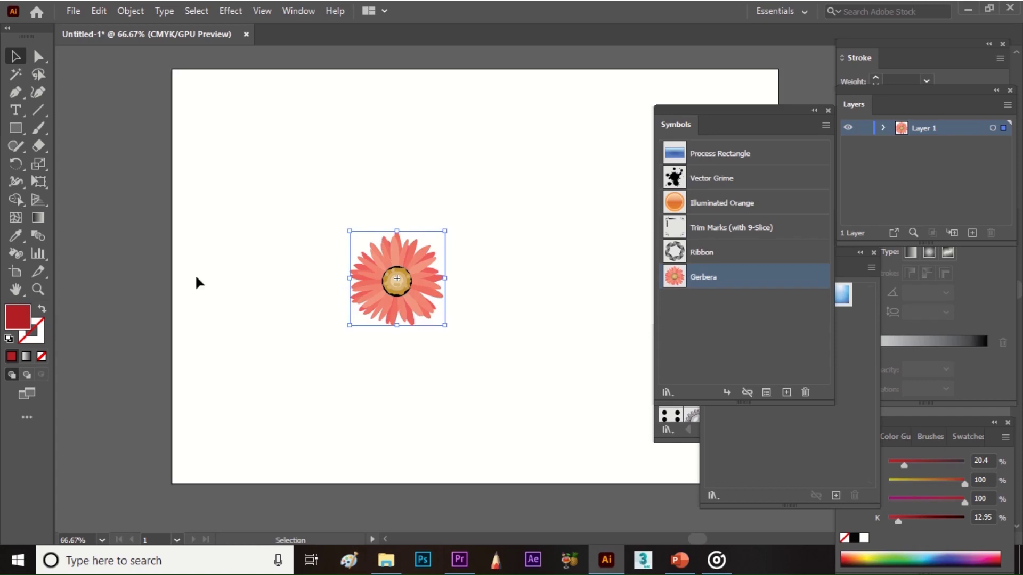
Step: Load the Neon Effects style library and apply a neon style to the Gerbera with the Symbol Styler
left_click_drag(24, 256, 99, 378)
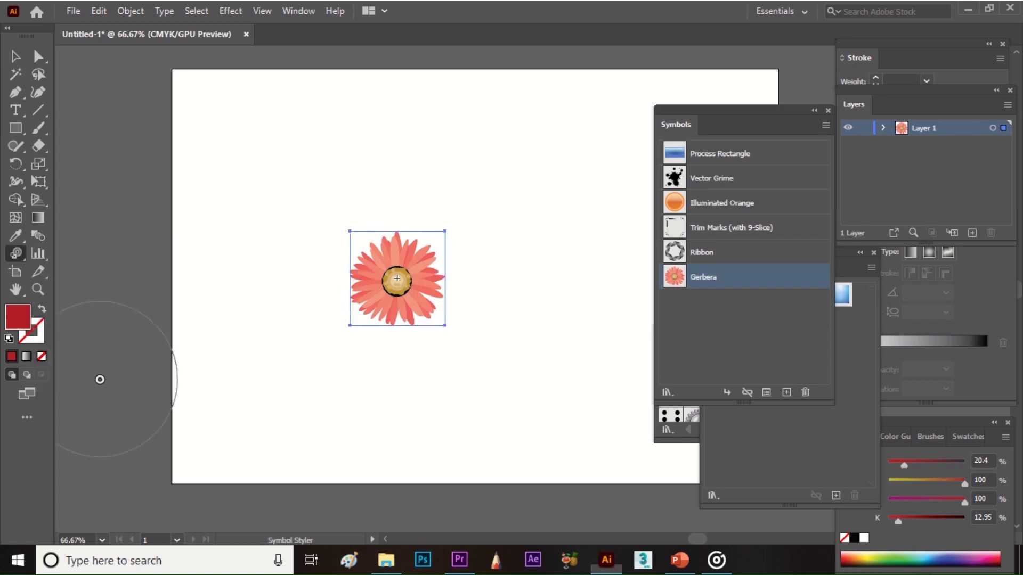
left_click(804, 456)
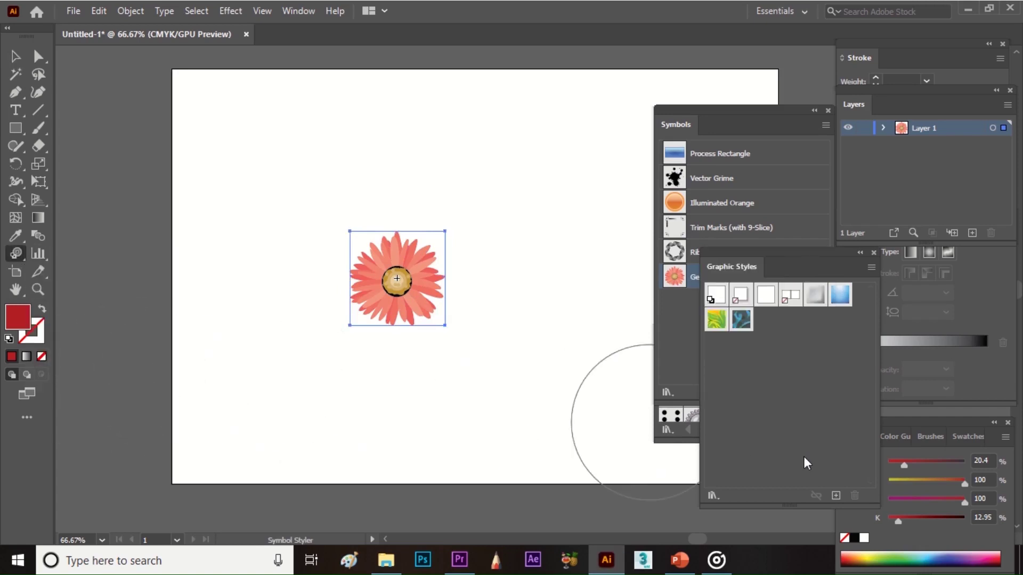
left_click(871, 267)
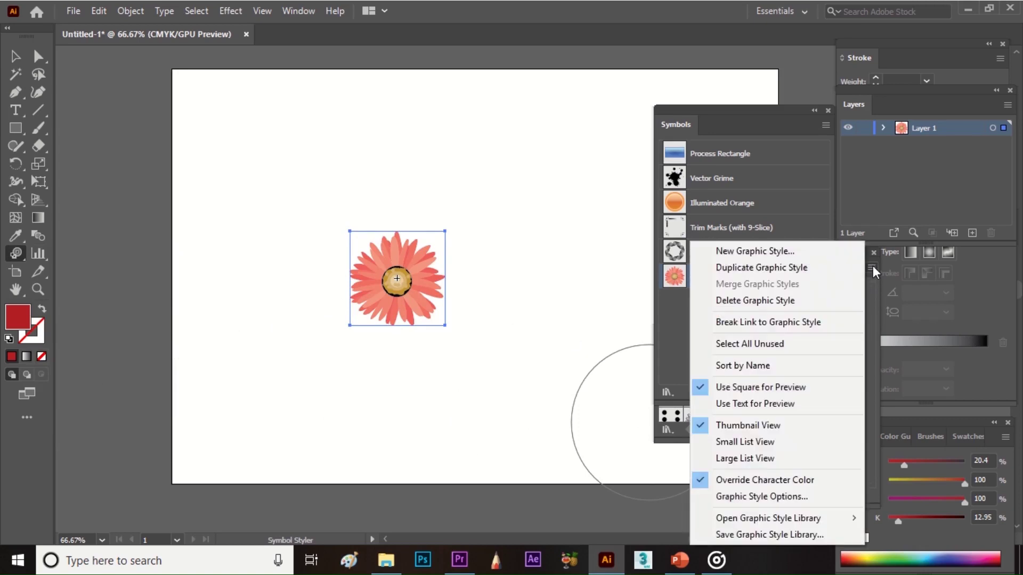
mouse_move(842, 519)
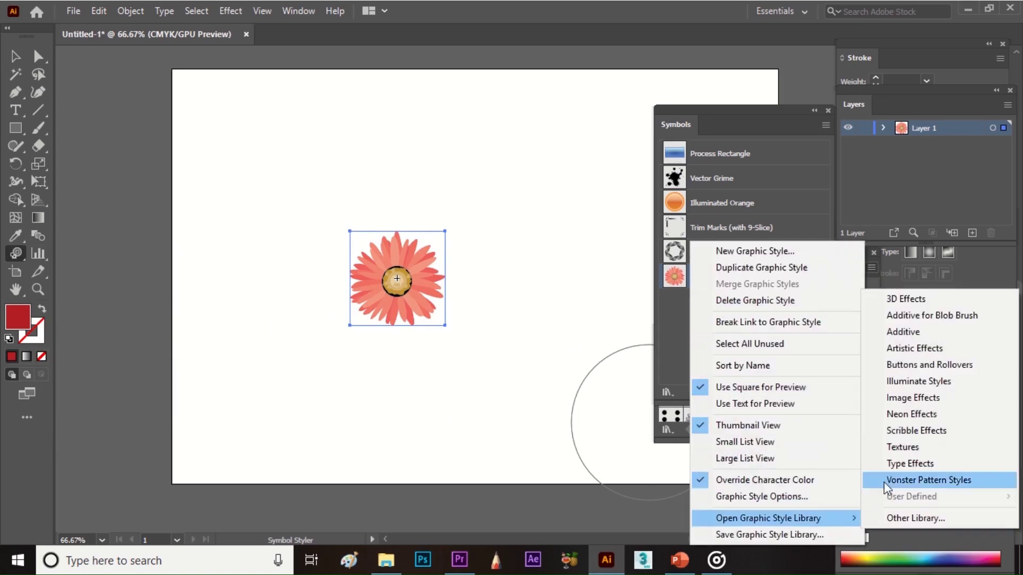
left_click(916, 414)
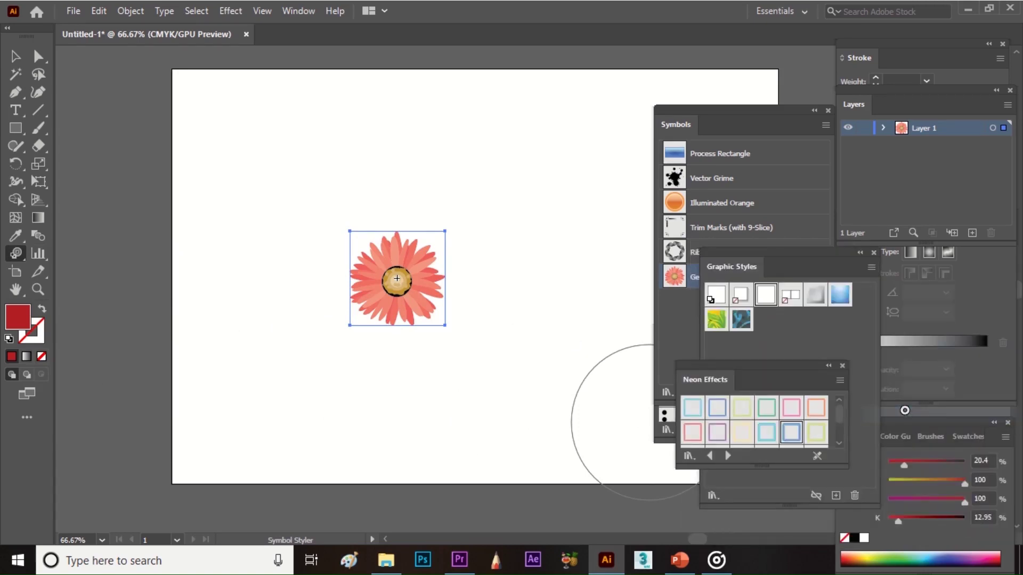
left_click(767, 433)
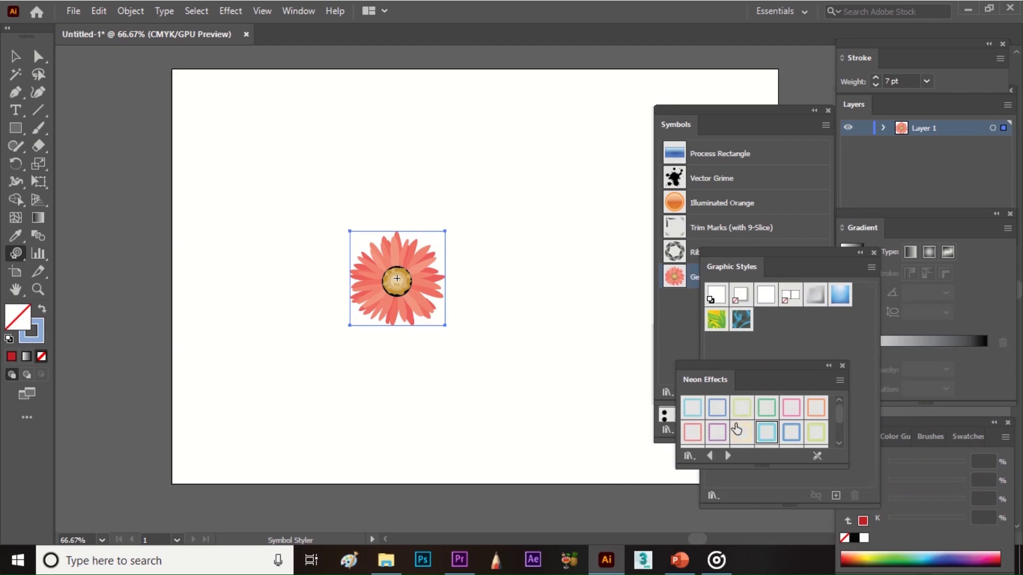
left_click(391, 275)
Step: Restyle the Gerbera with the first Neon Effects style, then delete it
left_click_drag(388, 272, 392, 288)
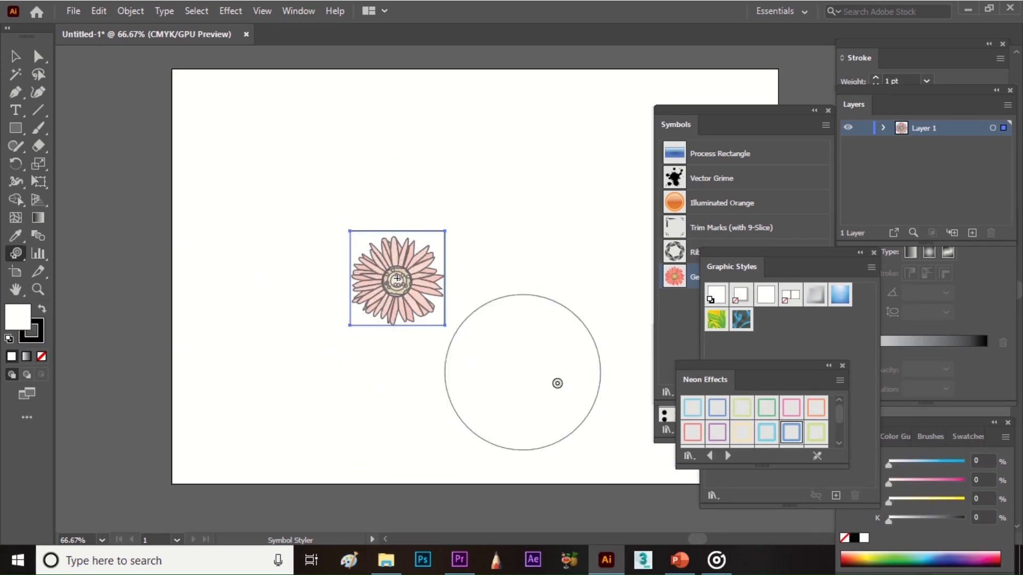
left_click(700, 408)
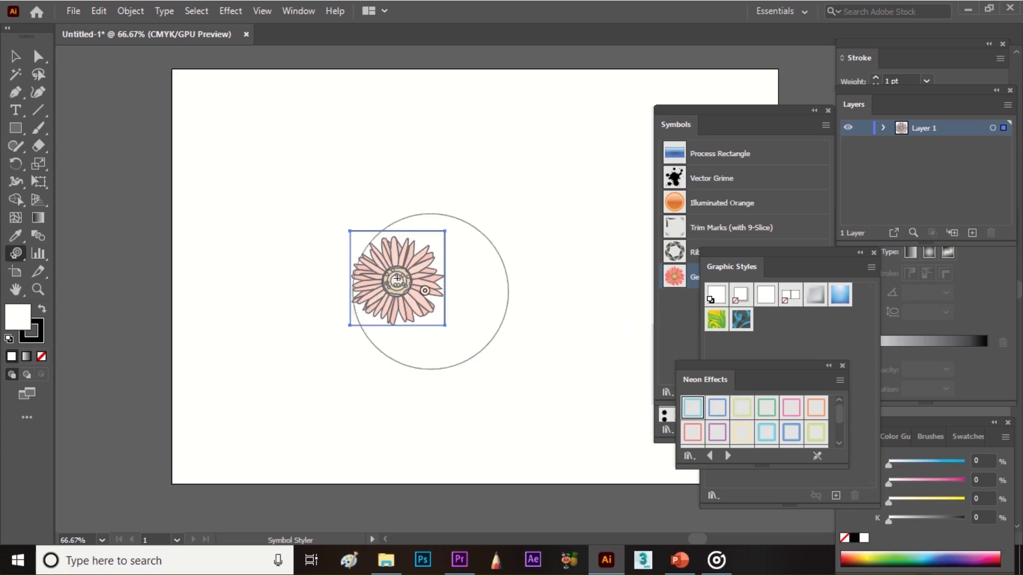
left_click_drag(383, 291, 398, 280)
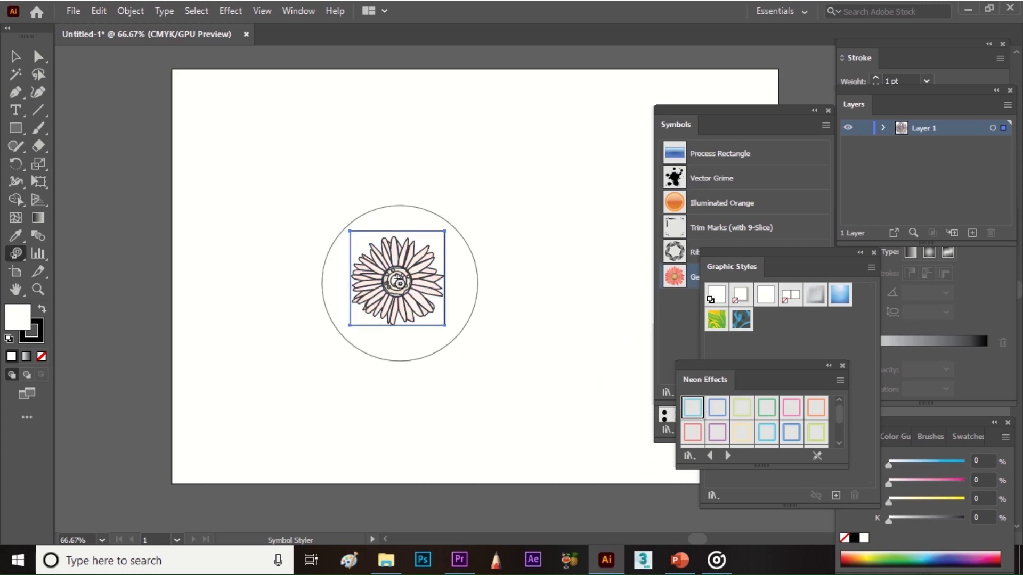
key("v")
key("Delete")
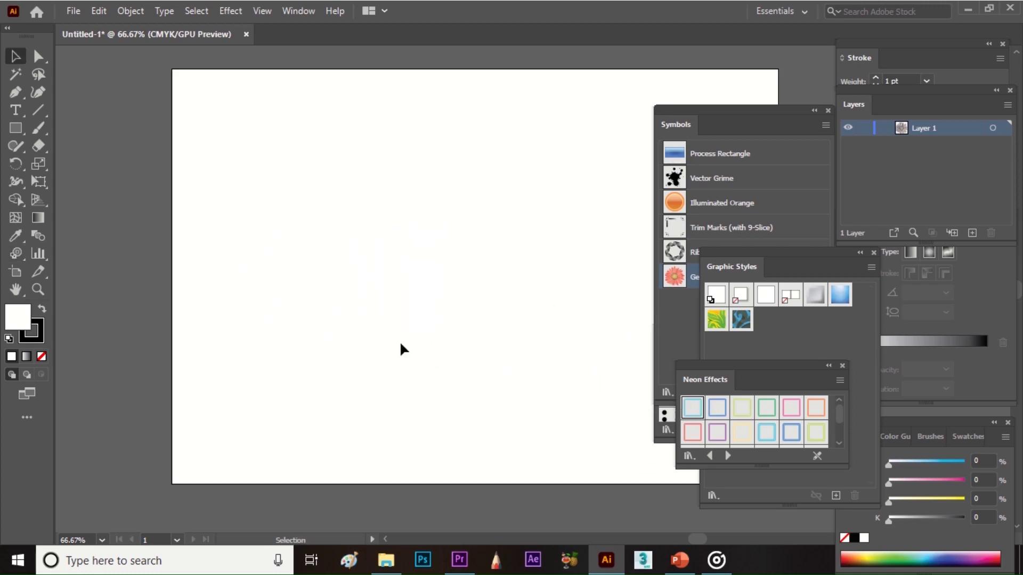